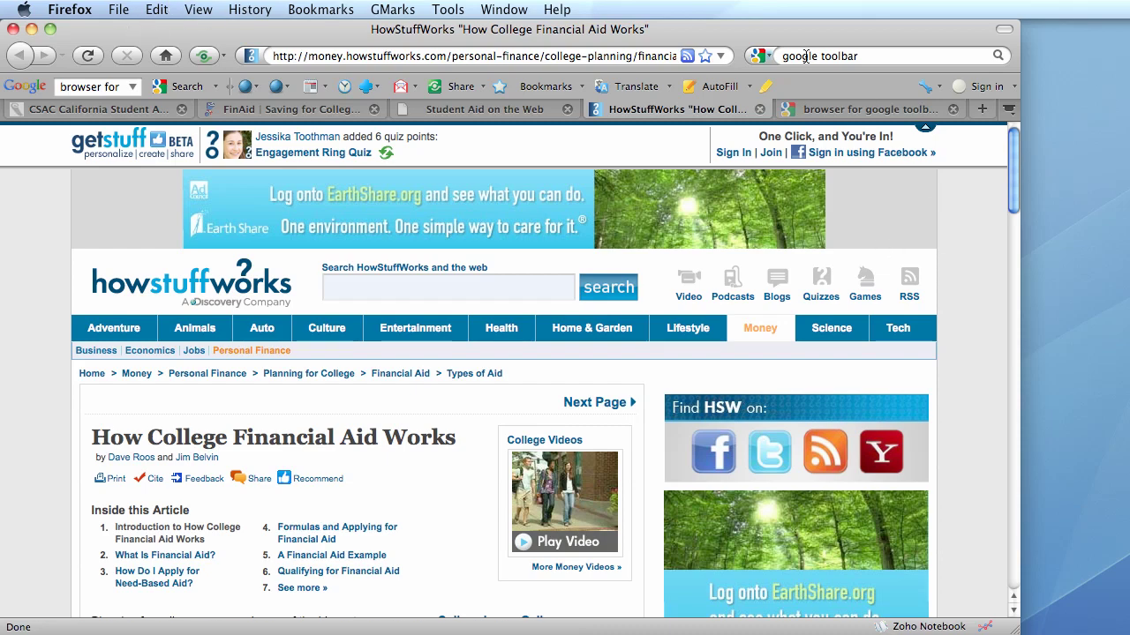
Open the Google Toolbar install page from the search results, and view the Get Add-ons search in the browser's Add-ons manager.
left_click(816, 108)
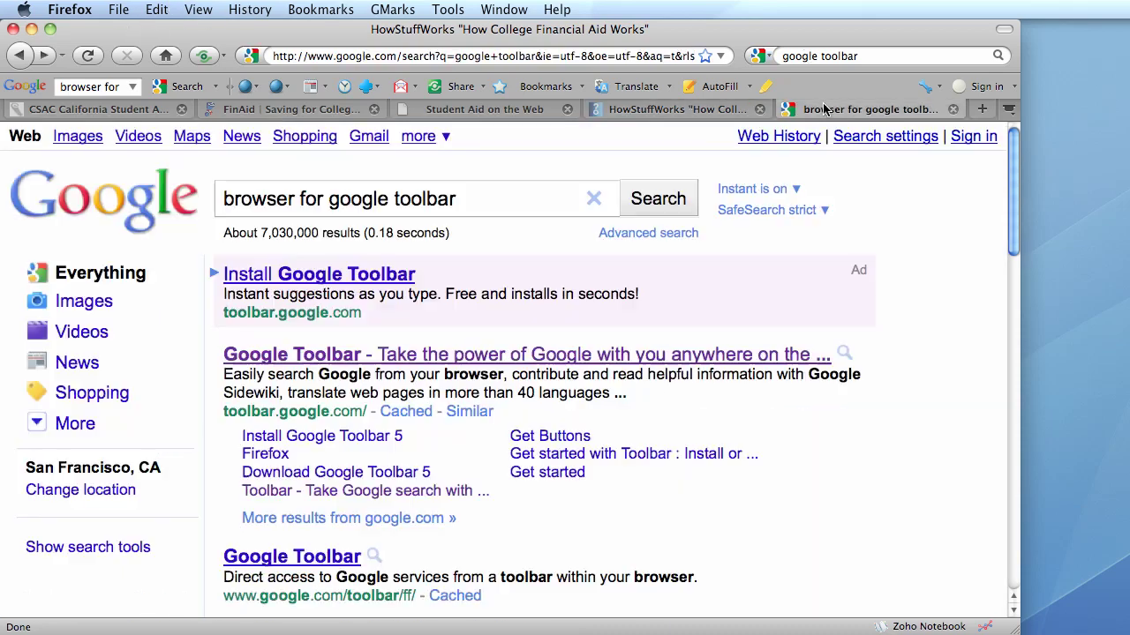
left_click(326, 277)
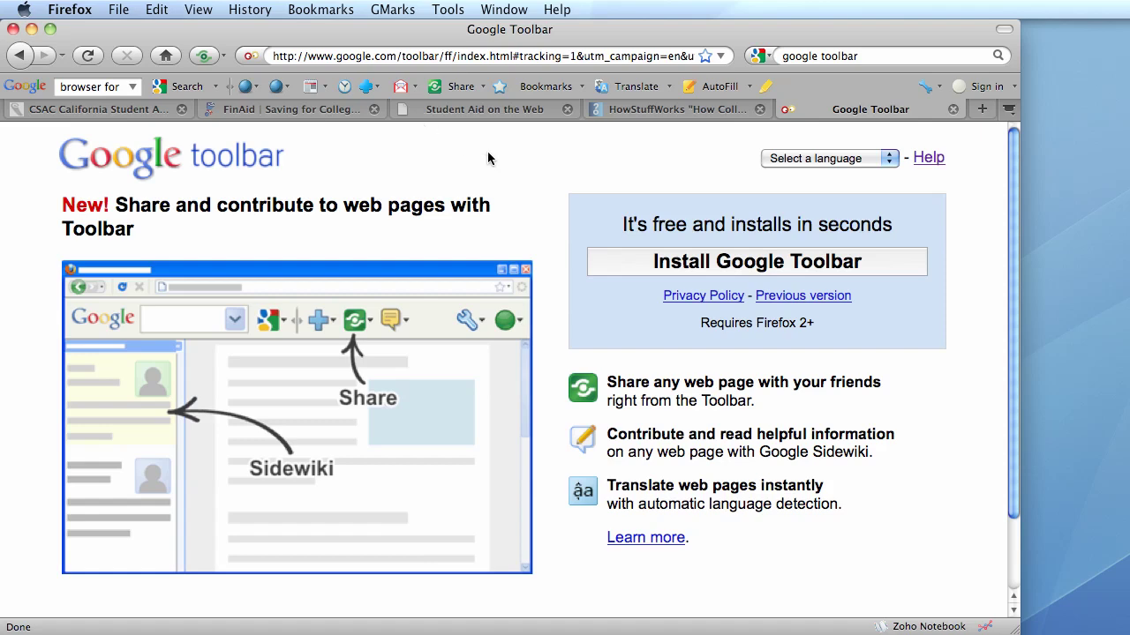
left_click(443, 13)
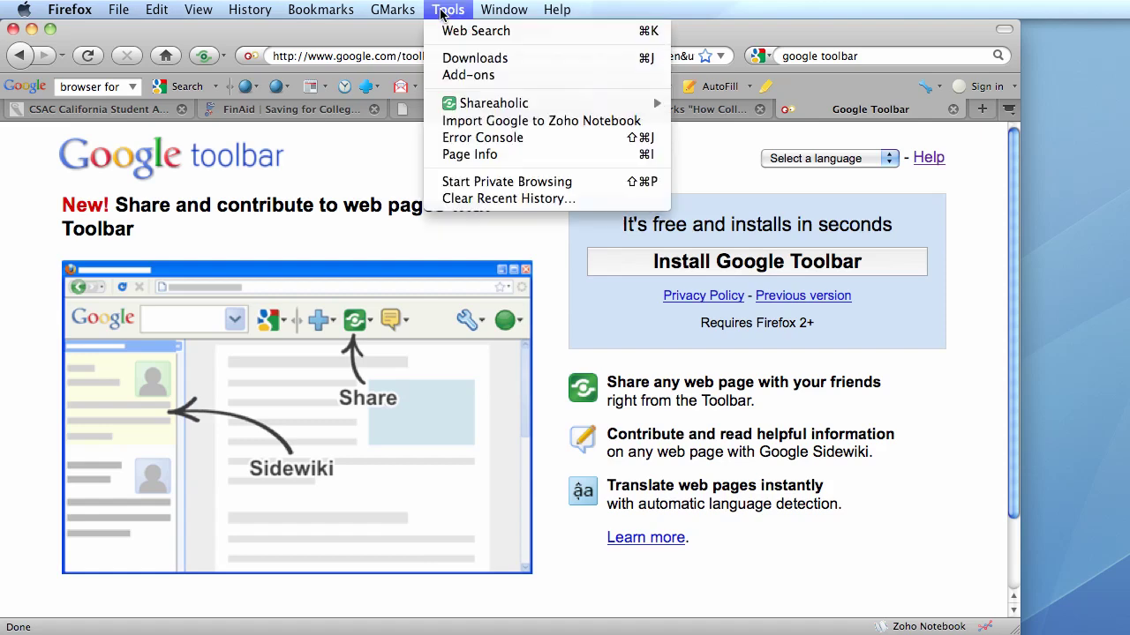
left_click(452, 75)
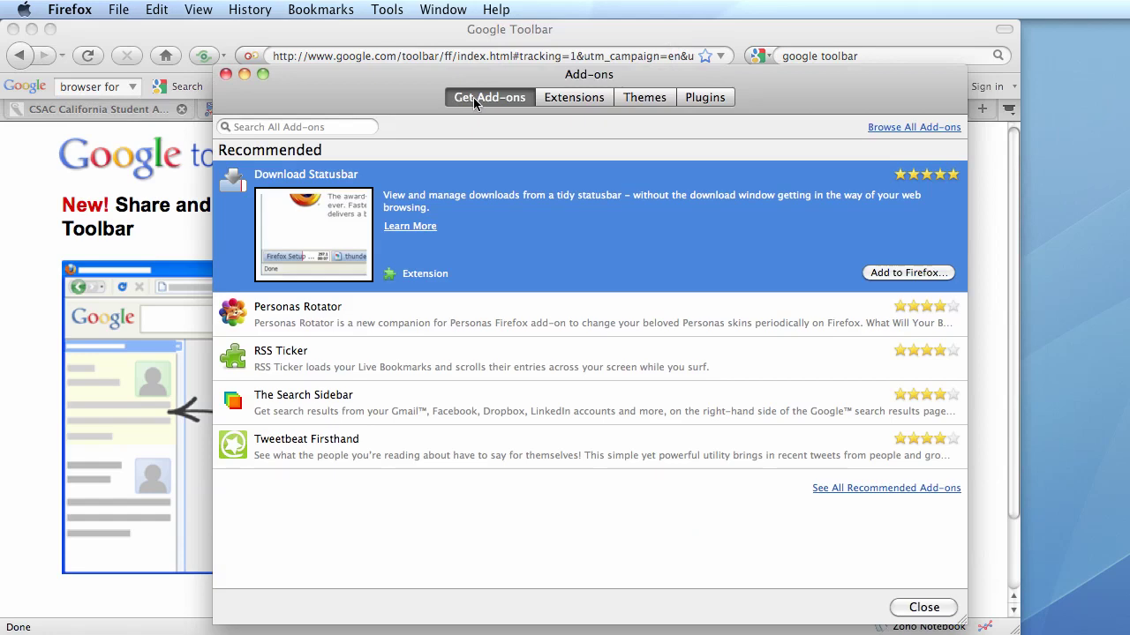
left_click(345, 127)
left_click(226, 74)
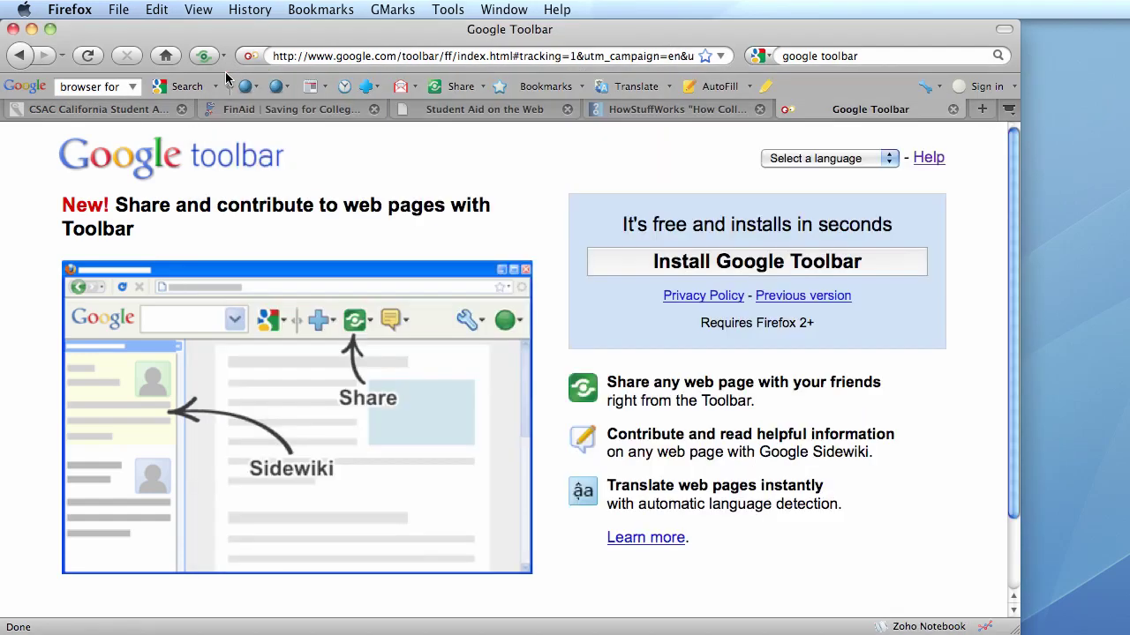
Return to the HowStuffWorks page and sign in to Google Toolbar by entering the account's e-mail username and password.
left_click(644, 109)
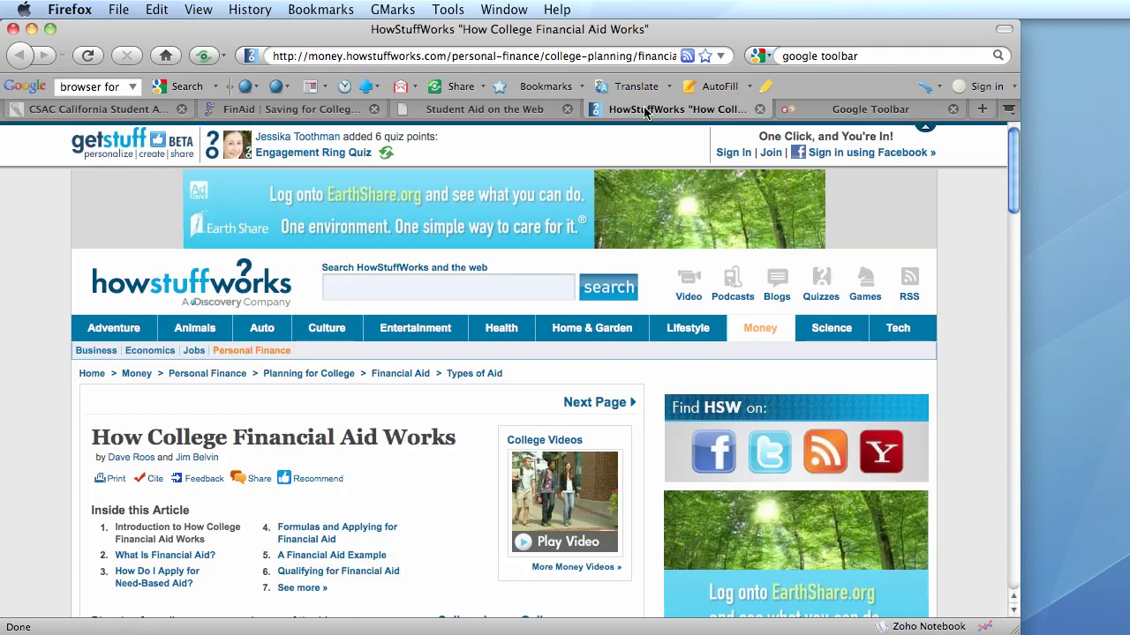
left_click(1013, 88)
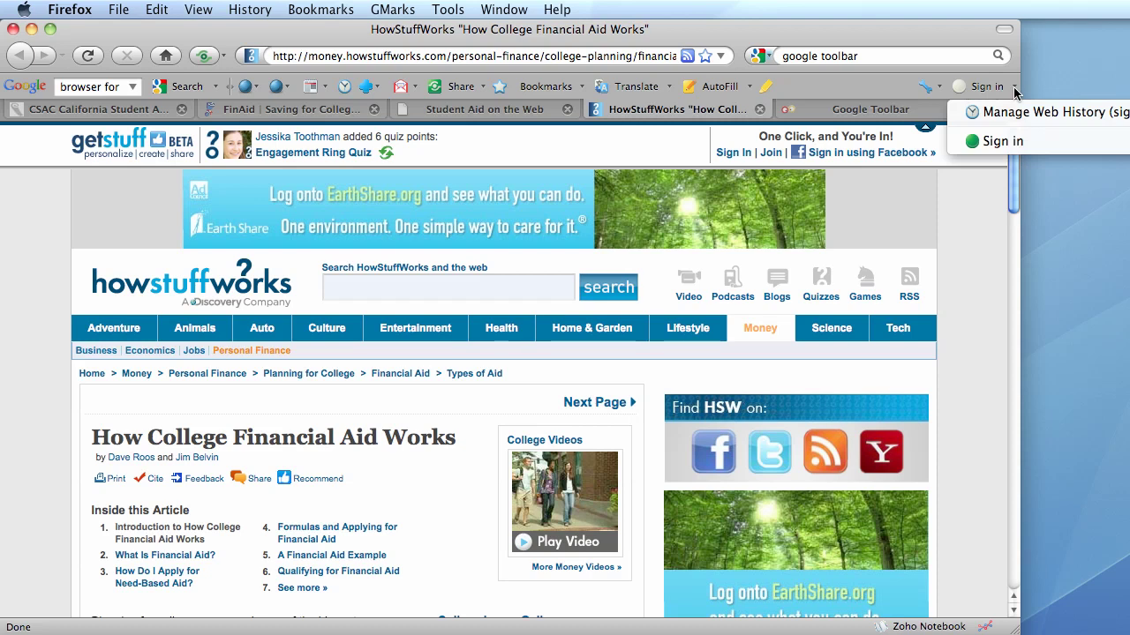
left_click(998, 144)
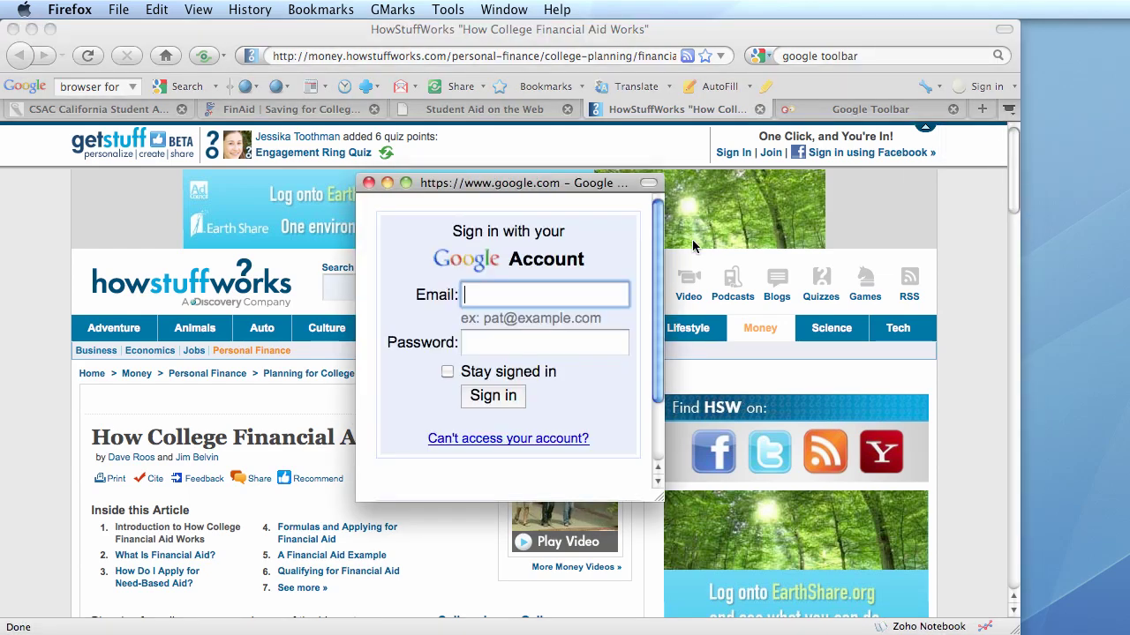
type("g")
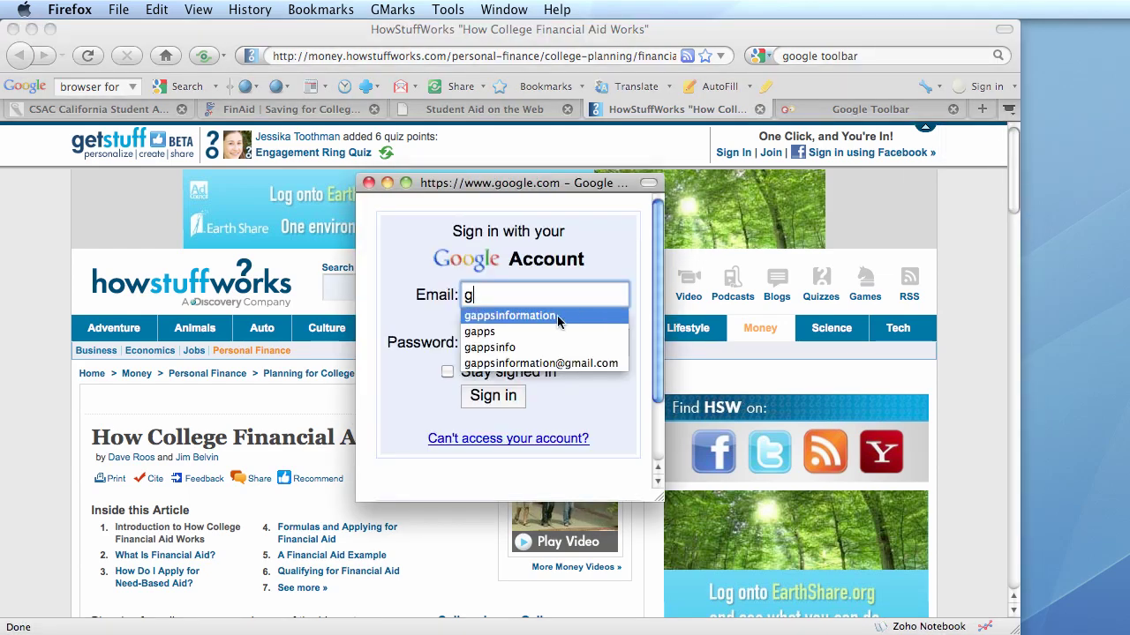
left_click(618, 314)
left_click(507, 348)
type("••••••••")
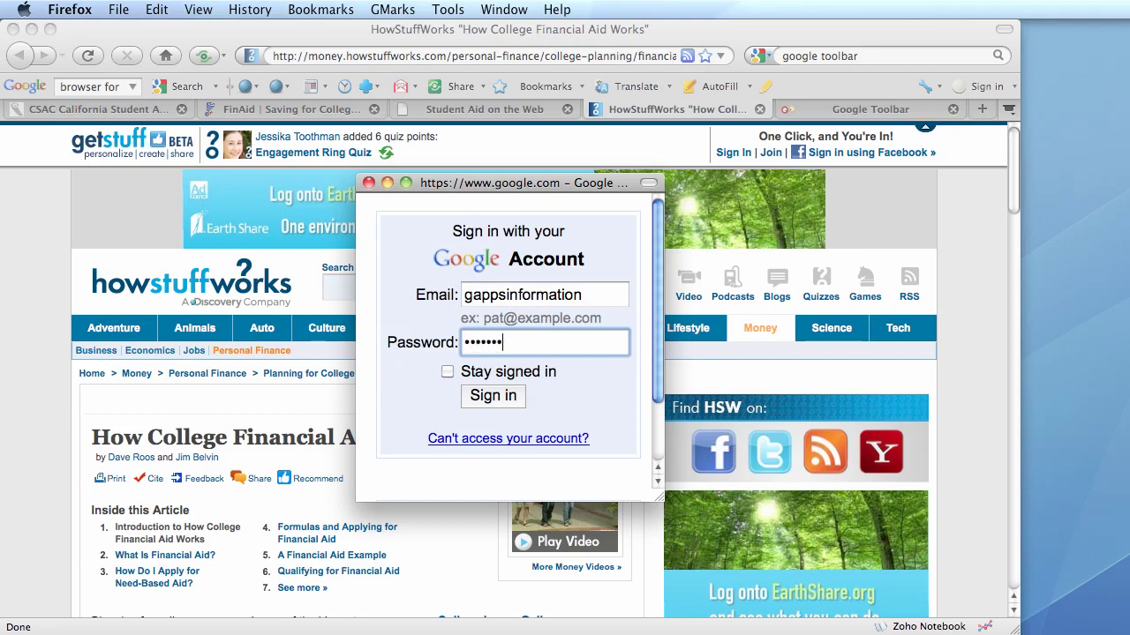
key("Return")
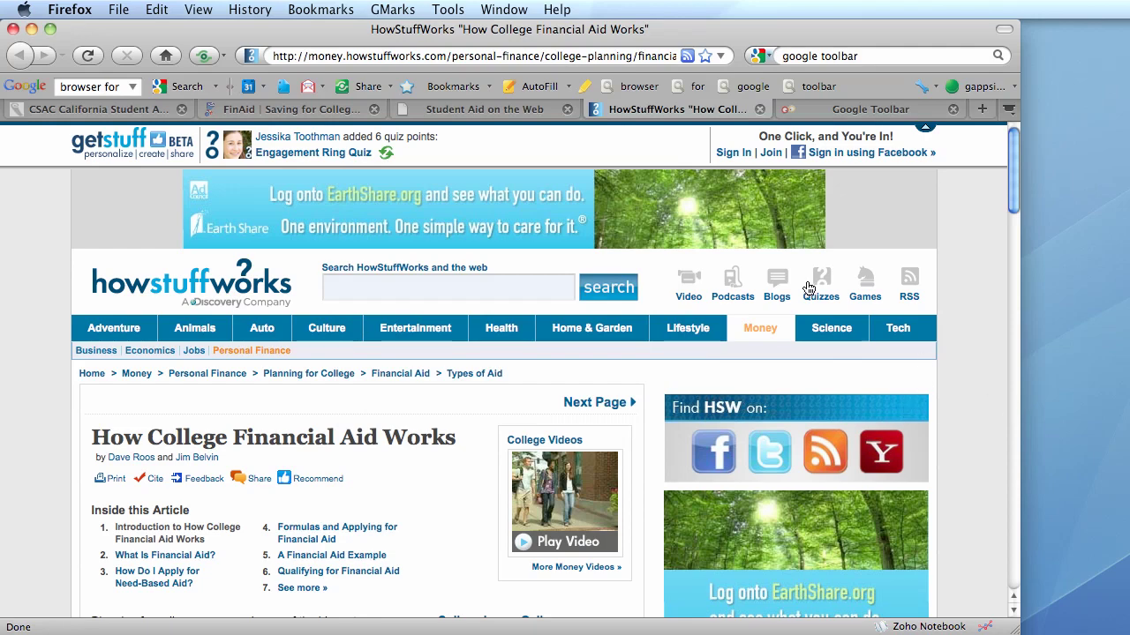
Bookmark the HowStuffWorks "How College Financial Aid Works" page in Google Toolbar under the existing College label.
left_click(489, 87)
left_click(491, 111)
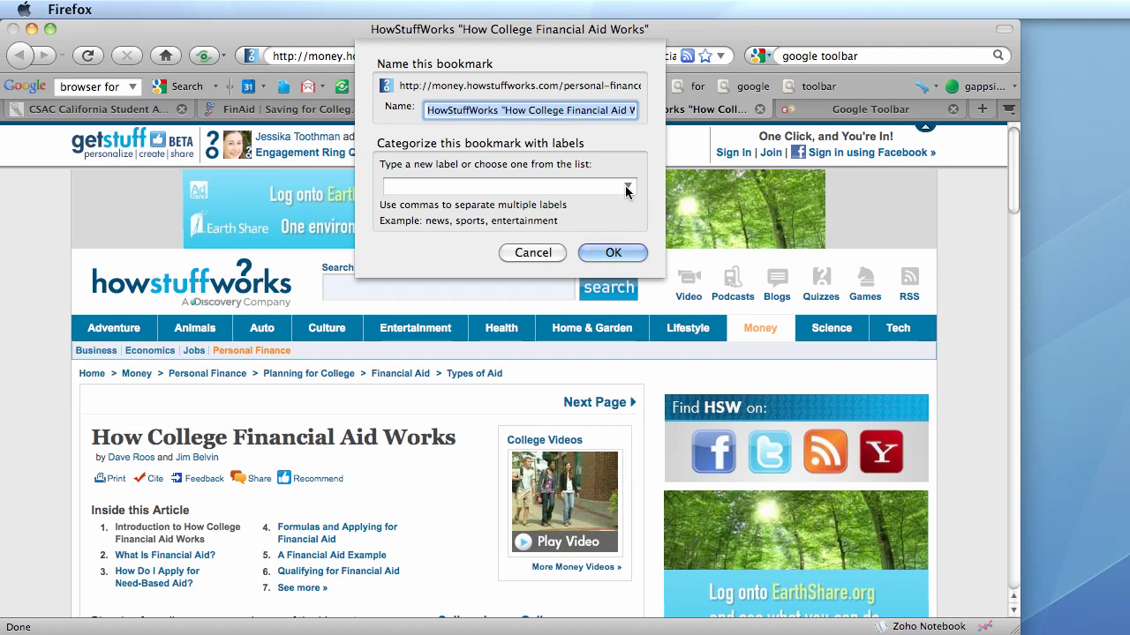
left_click(627, 189)
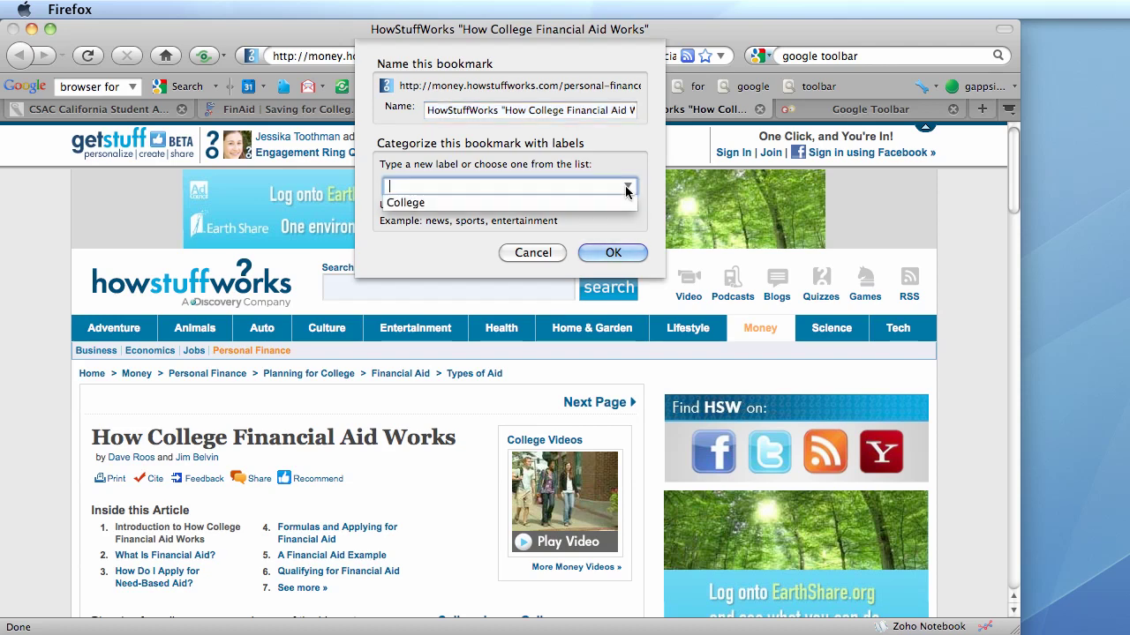
left_click(414, 204)
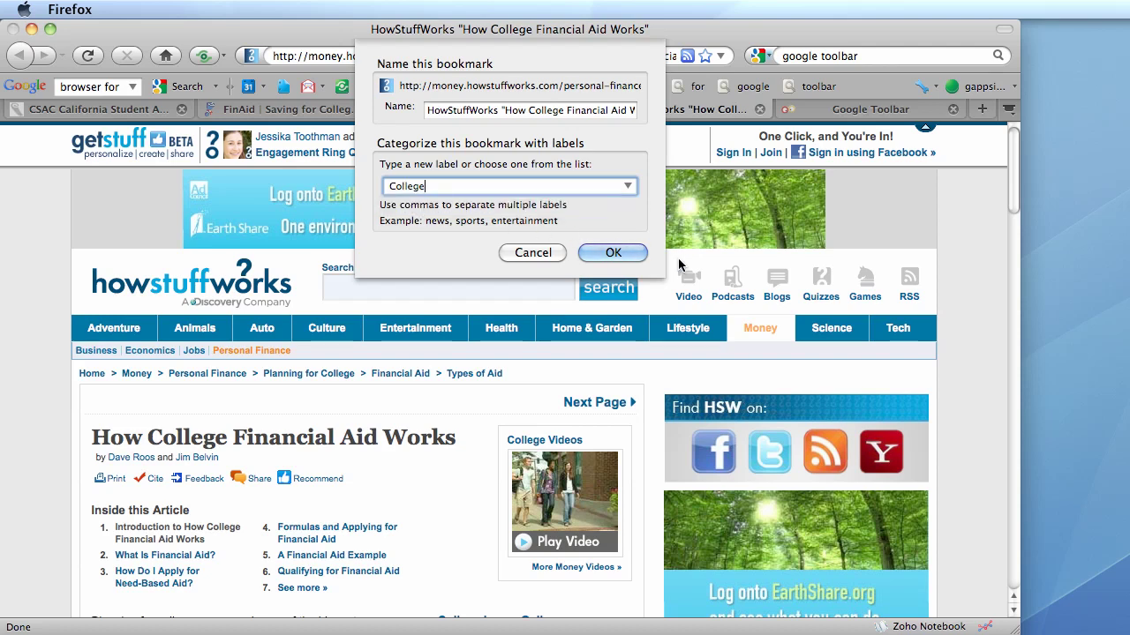
left_click(608, 256)
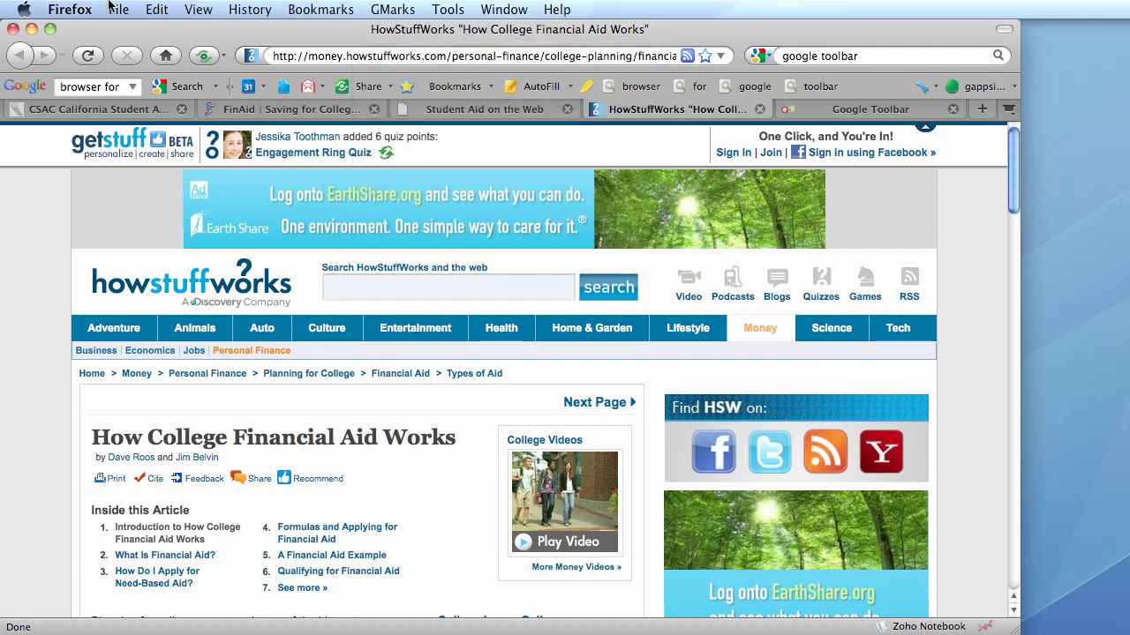
Open the FinAid Section 529 Plans bookmark from the College label in the Google Toolbar bookmarks.
left_click(492, 87)
mouse_move(490, 197)
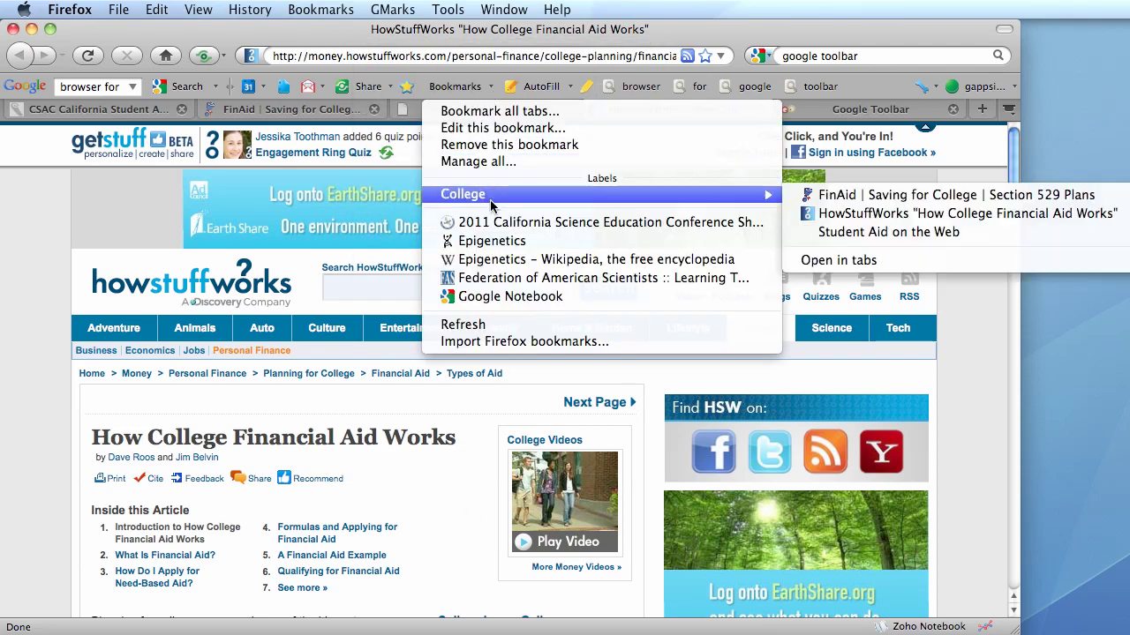
left_click(836, 198)
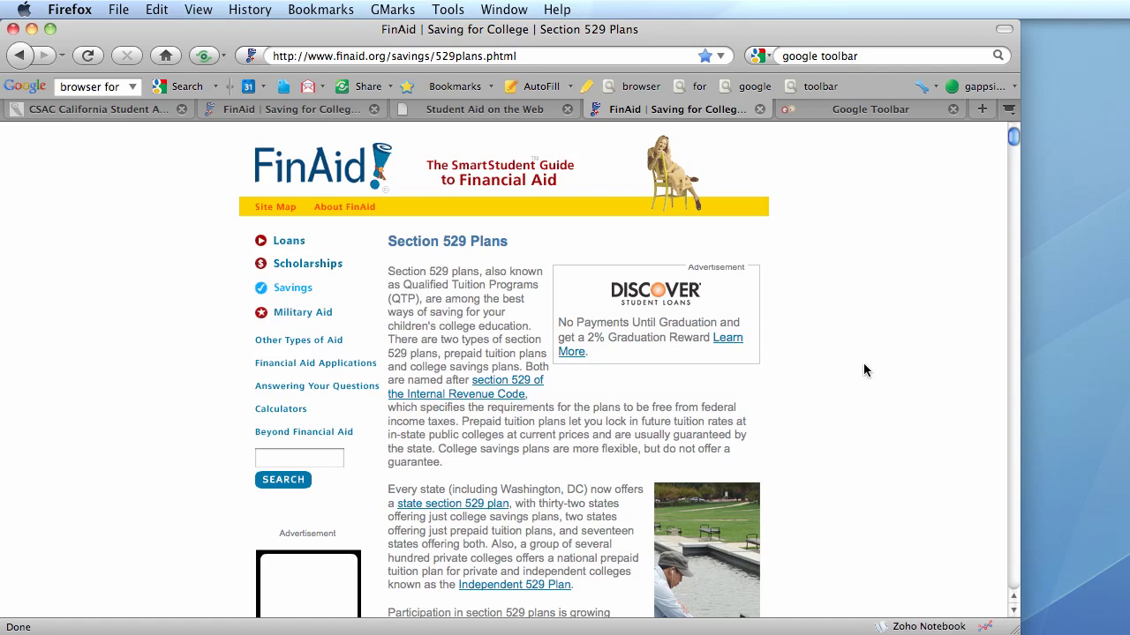
Examine the nested folders in the regular Firefox bookmarks, down through From Netscape 6/7/Mozilla, Web Dev and Flash.
left_click(303, 9)
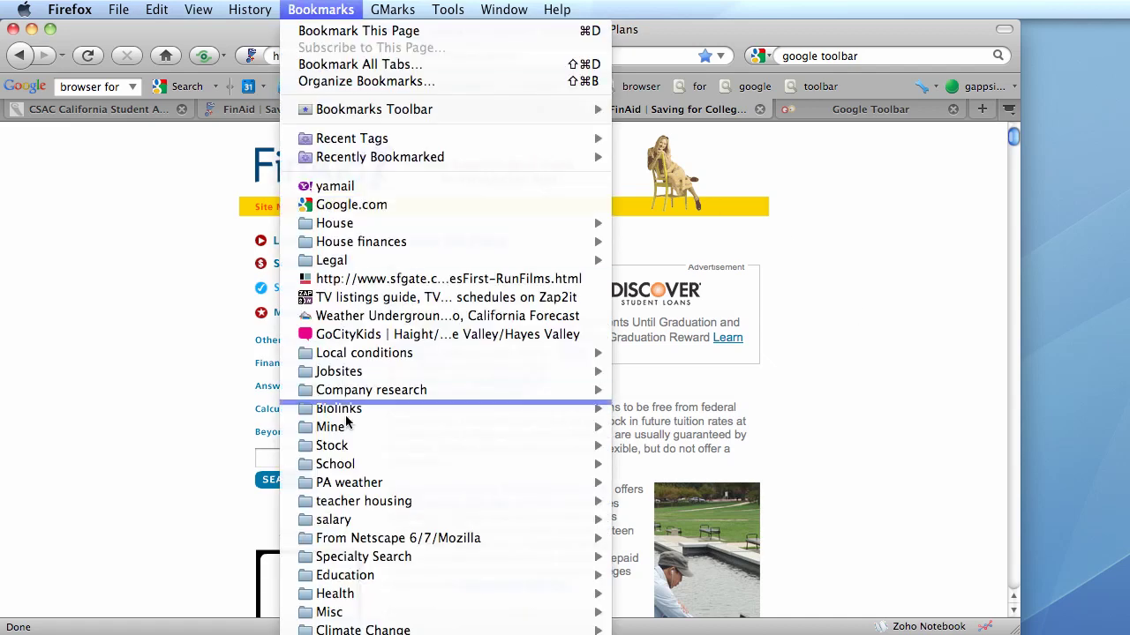
mouse_move(361, 541)
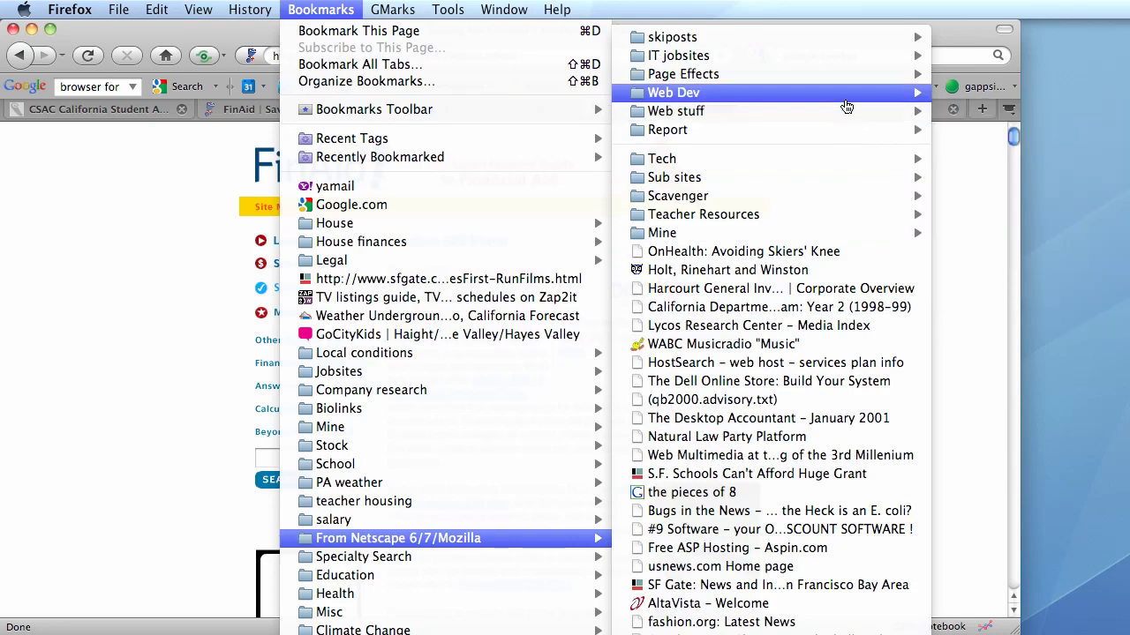
mouse_move(844, 97)
mouse_move(1044, 114)
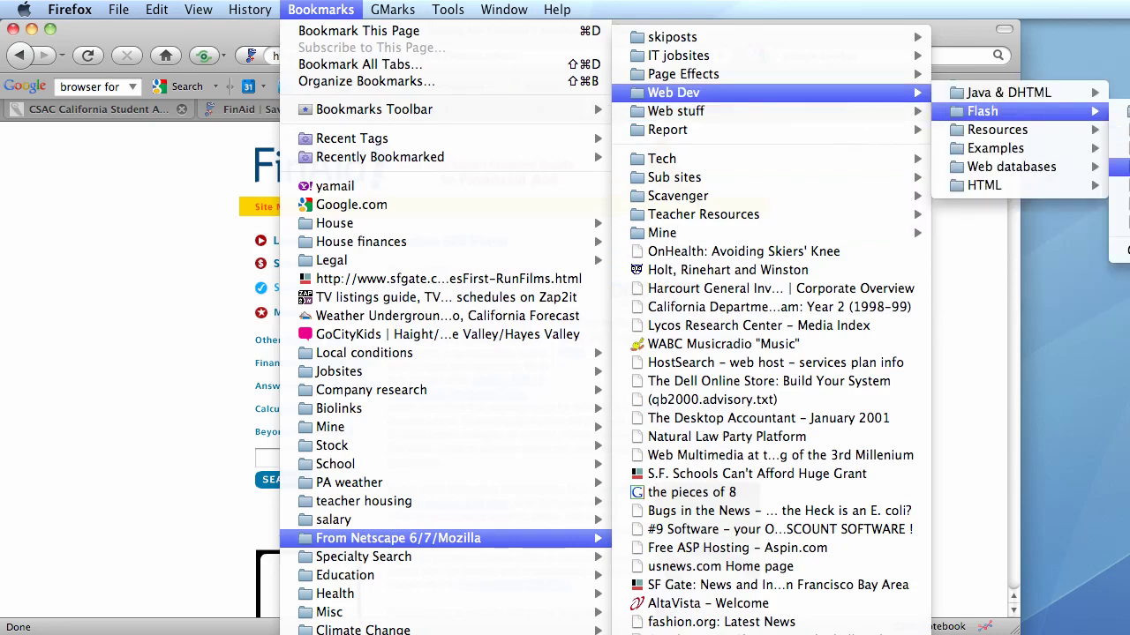
left_click(1088, 33)
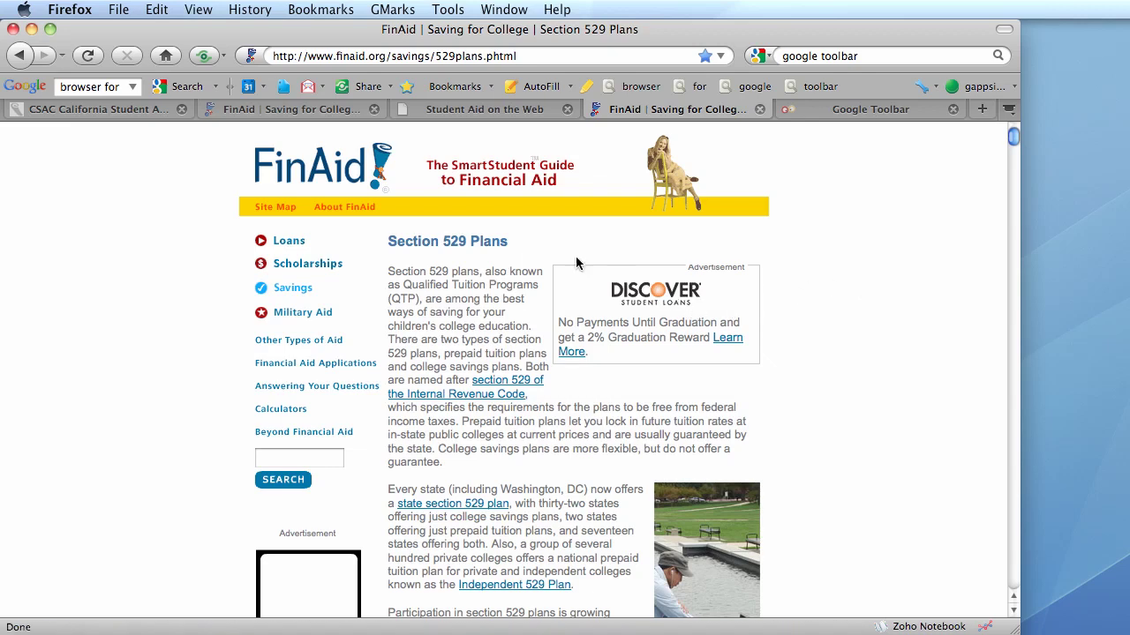
In the original FinAid page tab, edit its GMarks bookmark so that the label reads "College>Financial aid".
left_click(309, 110)
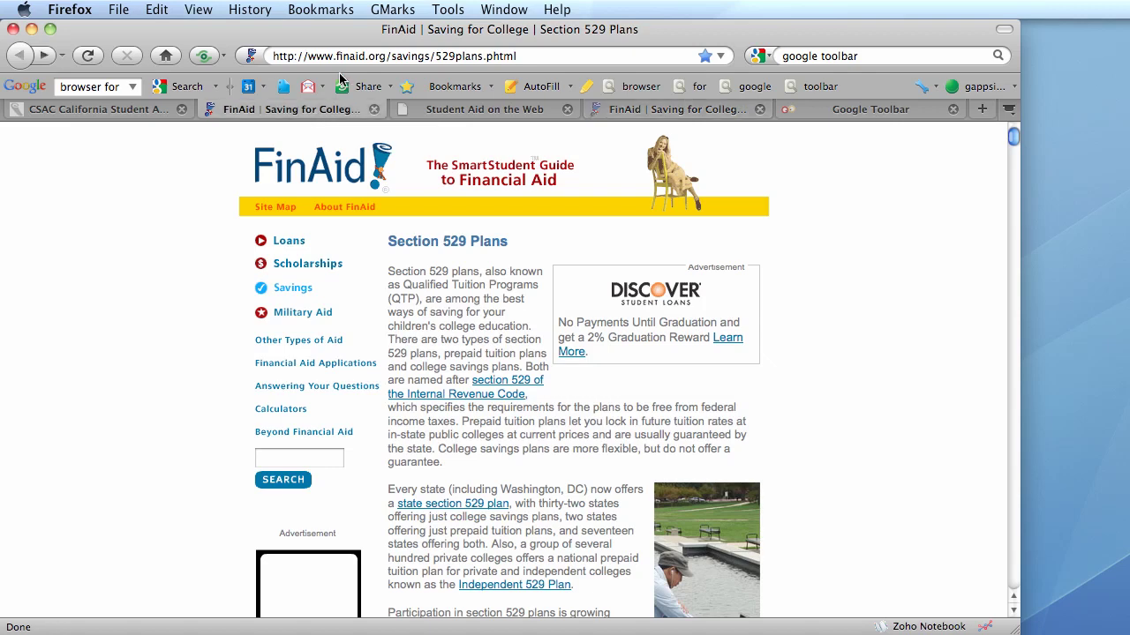
left_click(392, 10)
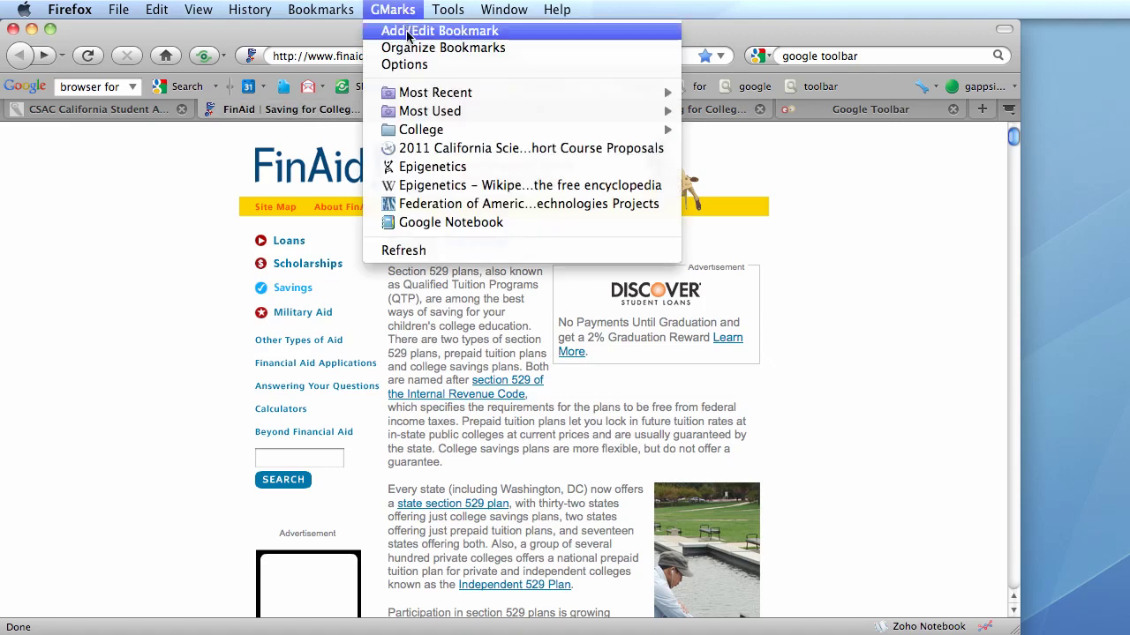
left_click(407, 32)
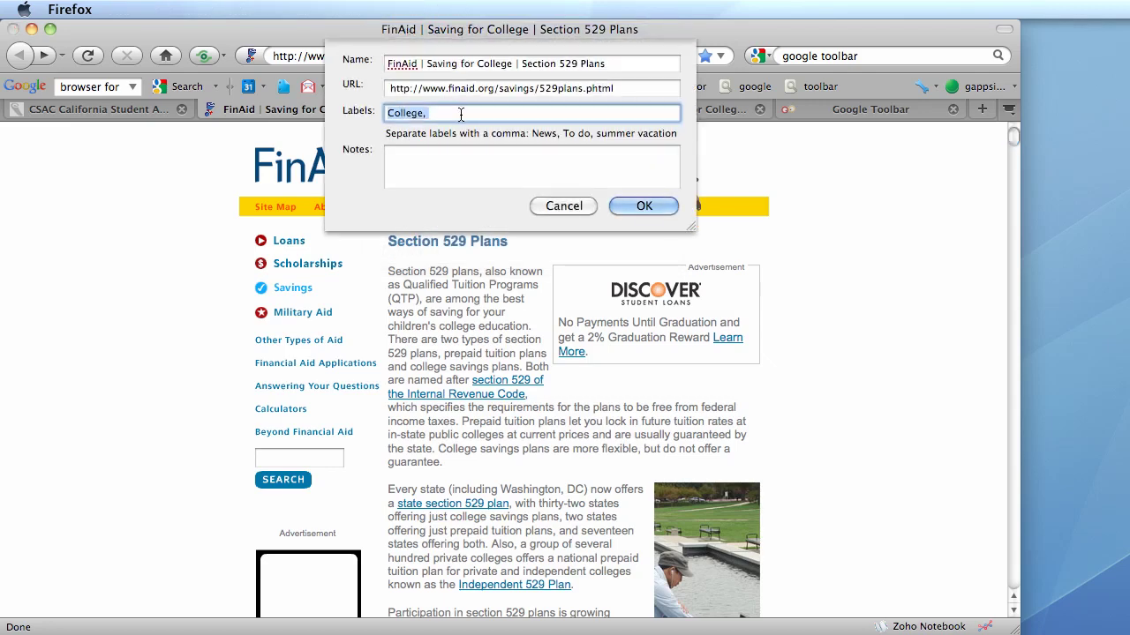
left_click(458, 113)
key("BackSpace")
key("BackSpace")
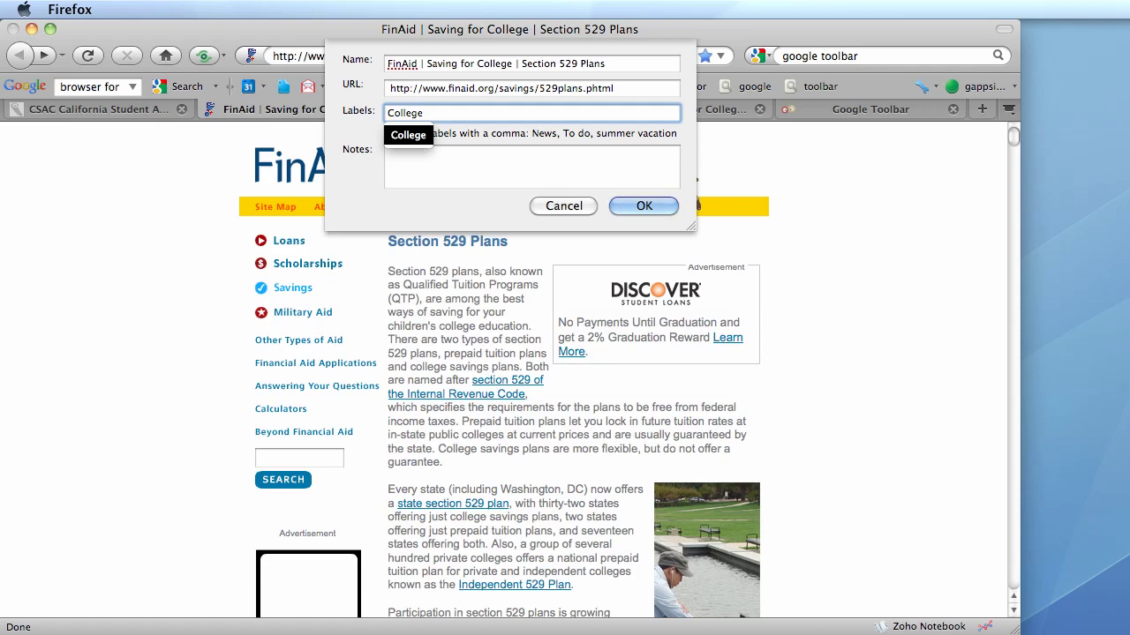
type(">")
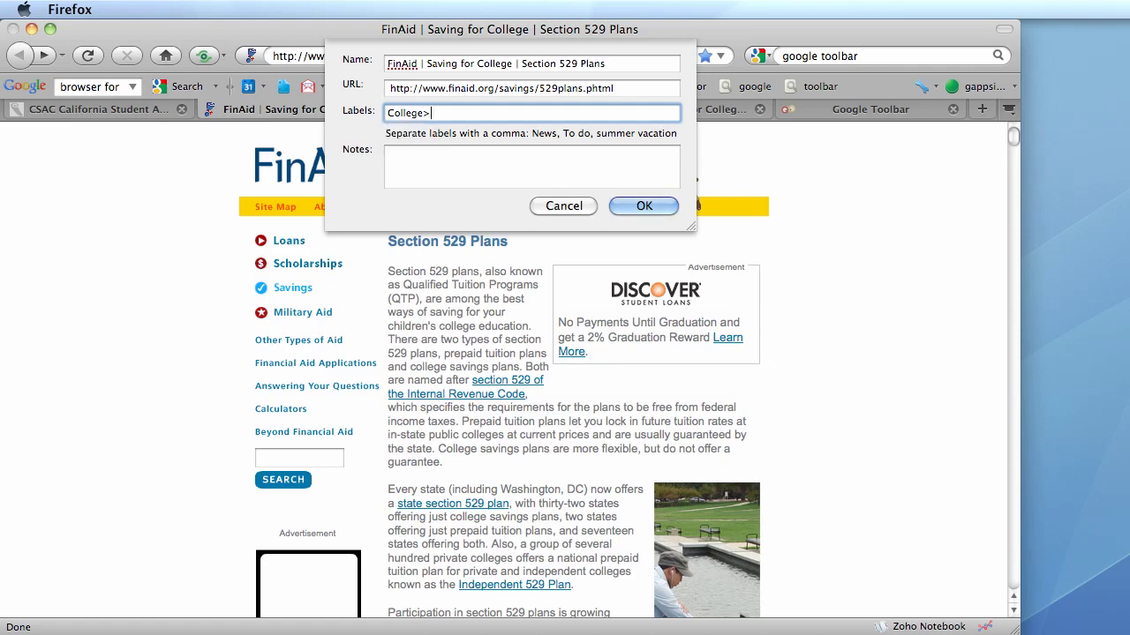
type("Financial aid")
left_click(639, 207)
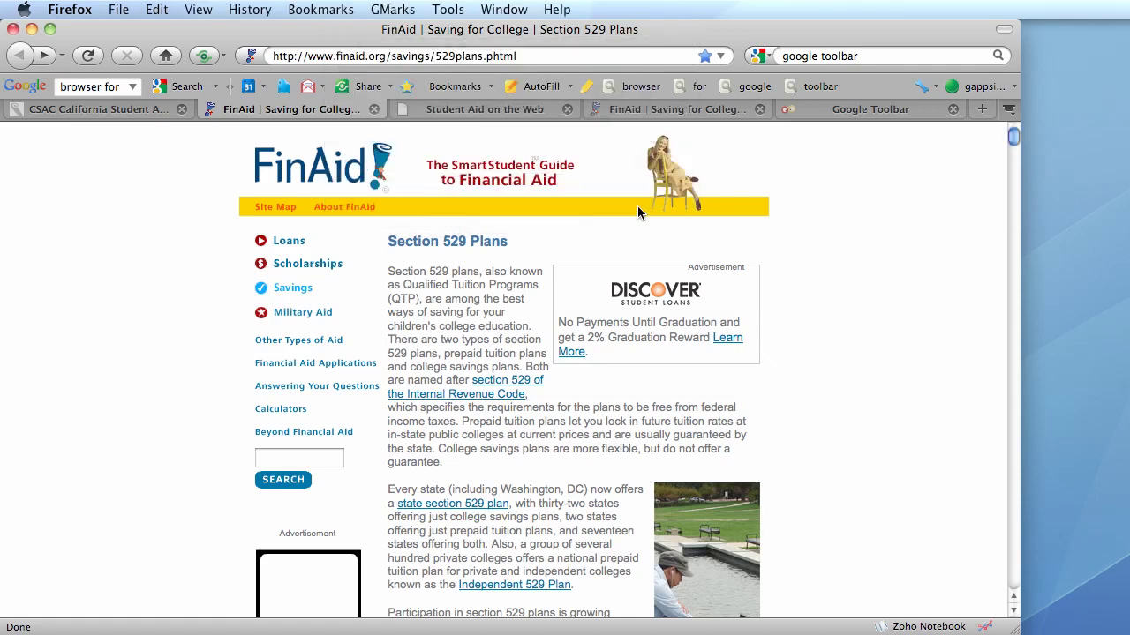
Refresh the GMarks bookmarks and open the FinAid bookmark from the Financial aid subfolder of College.
left_click(395, 9)
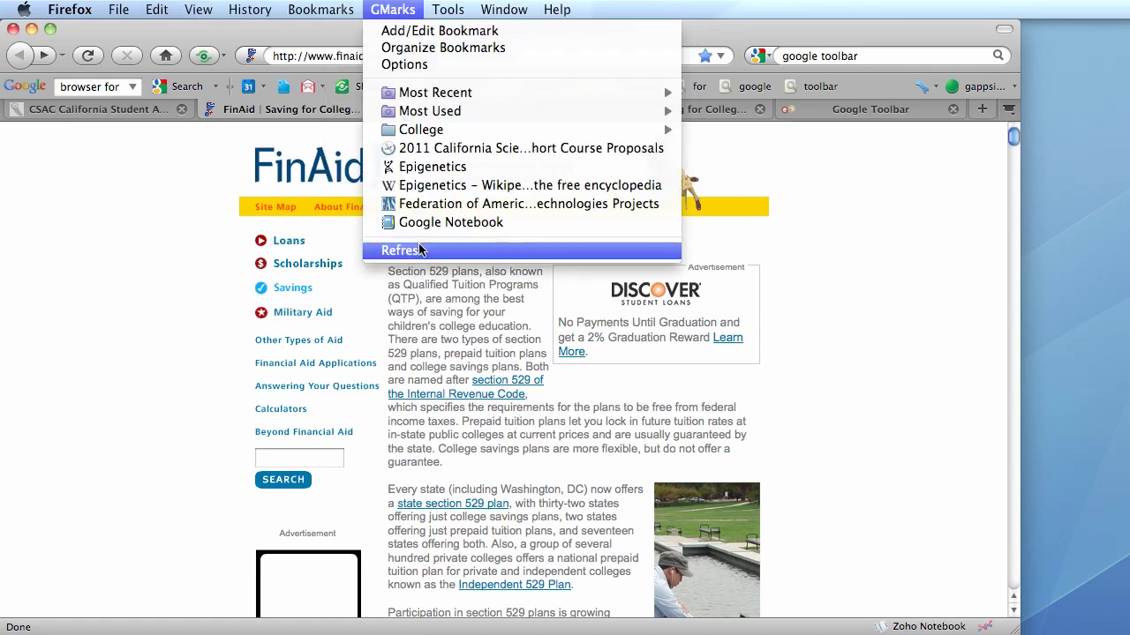
left_click(402, 251)
left_click(411, 10)
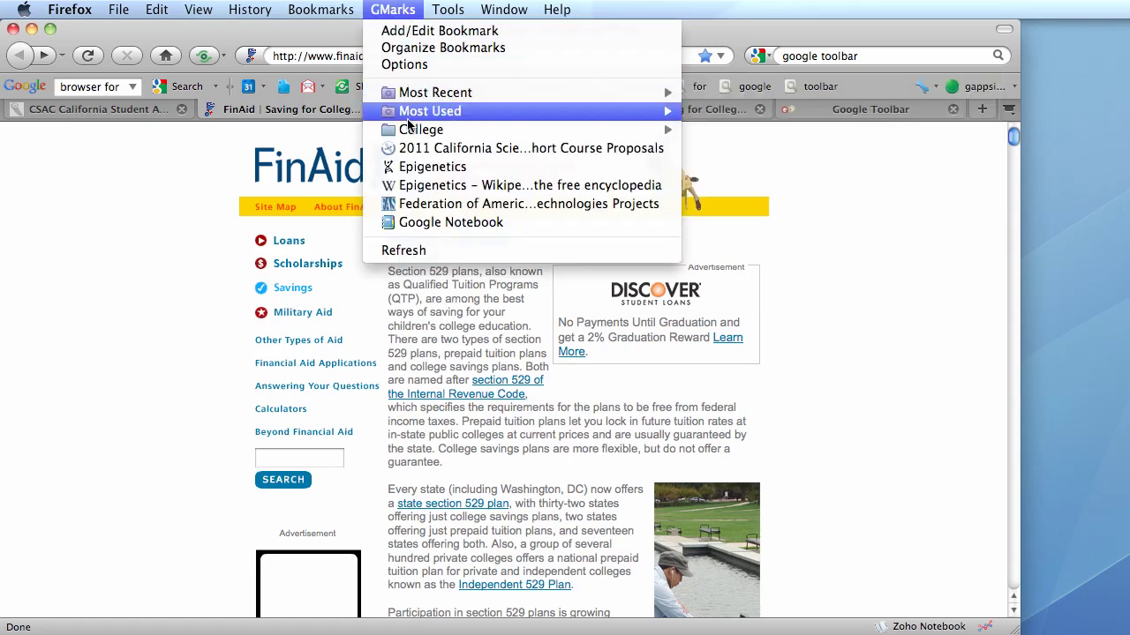
mouse_move(408, 131)
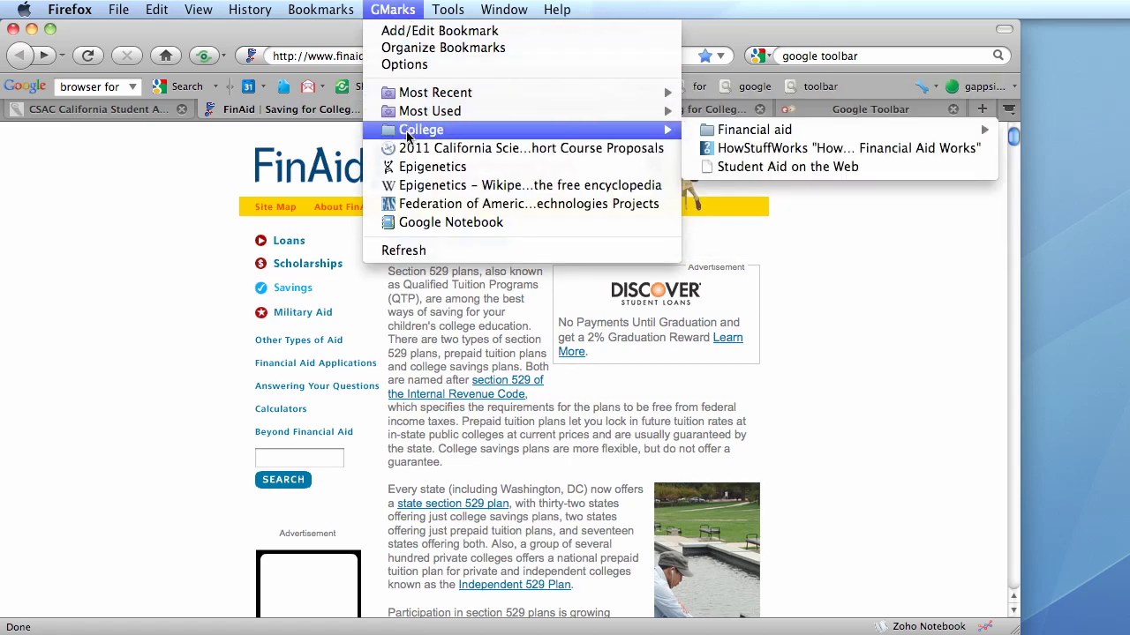
mouse_move(700, 139)
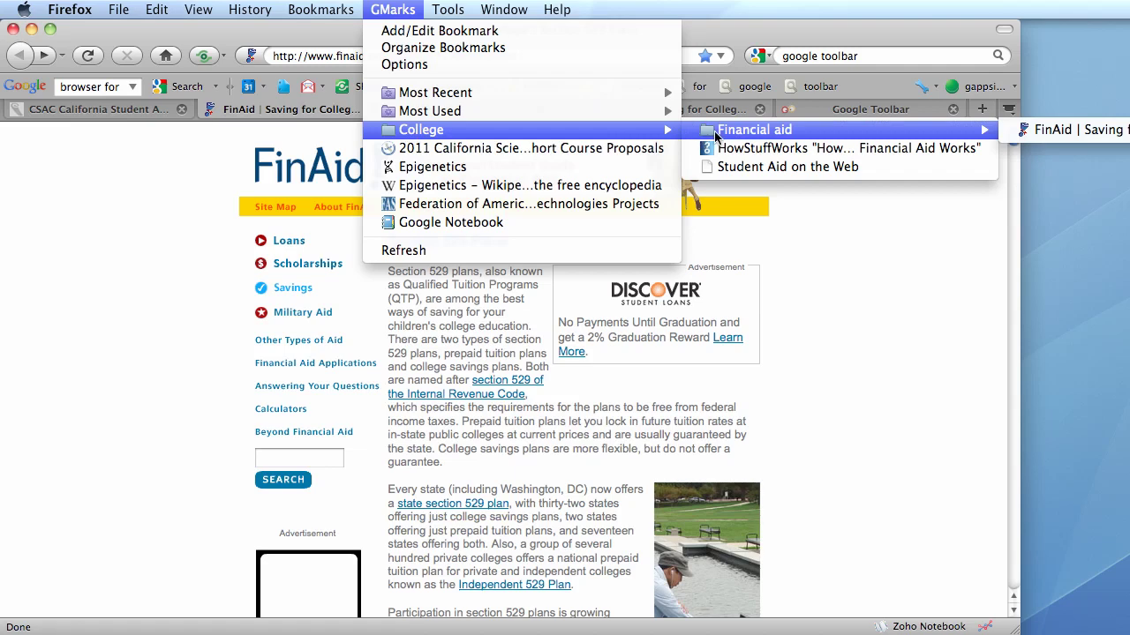
left_click(1033, 133)
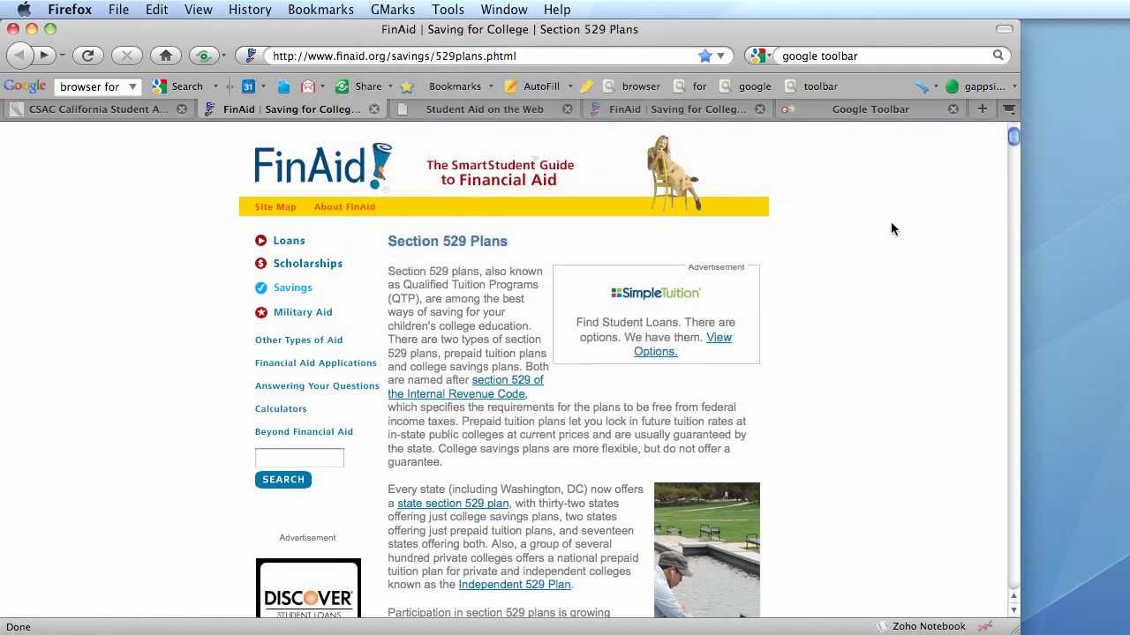
Refresh the Google Toolbar bookmarks and display the bookmarks stored under the College label.
left_click(492, 87)
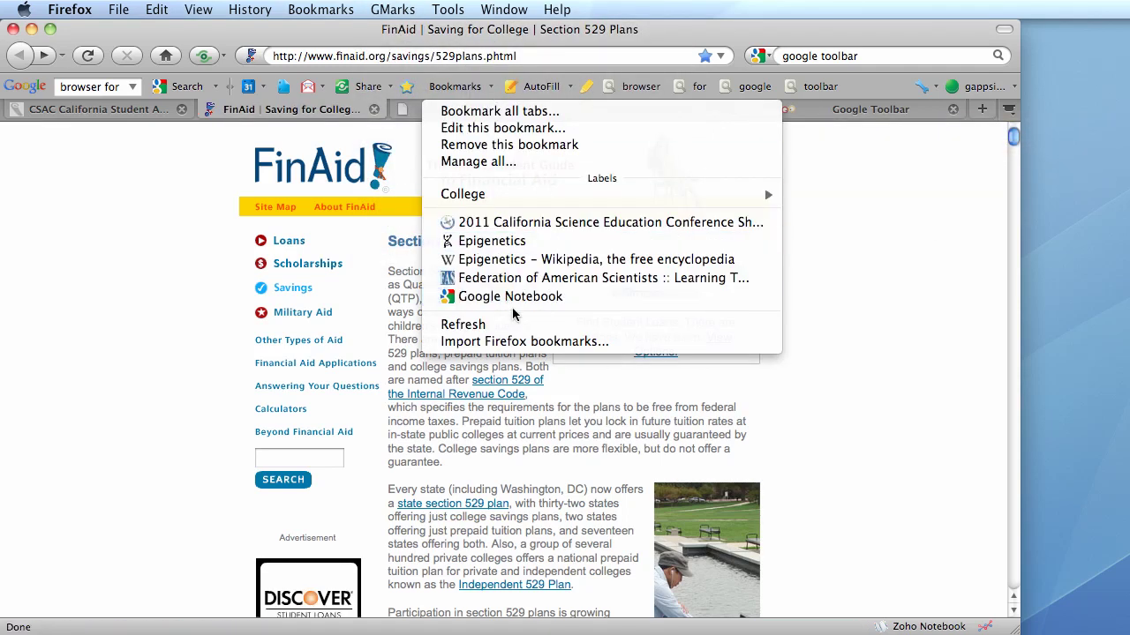
left_click(513, 325)
left_click(492, 86)
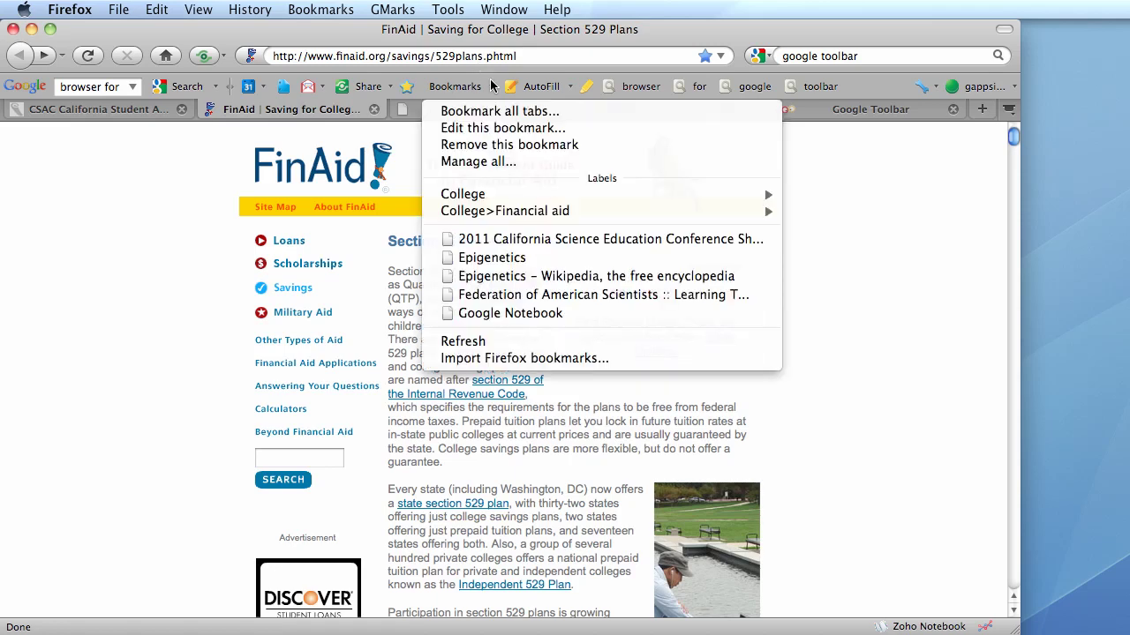
mouse_move(483, 194)
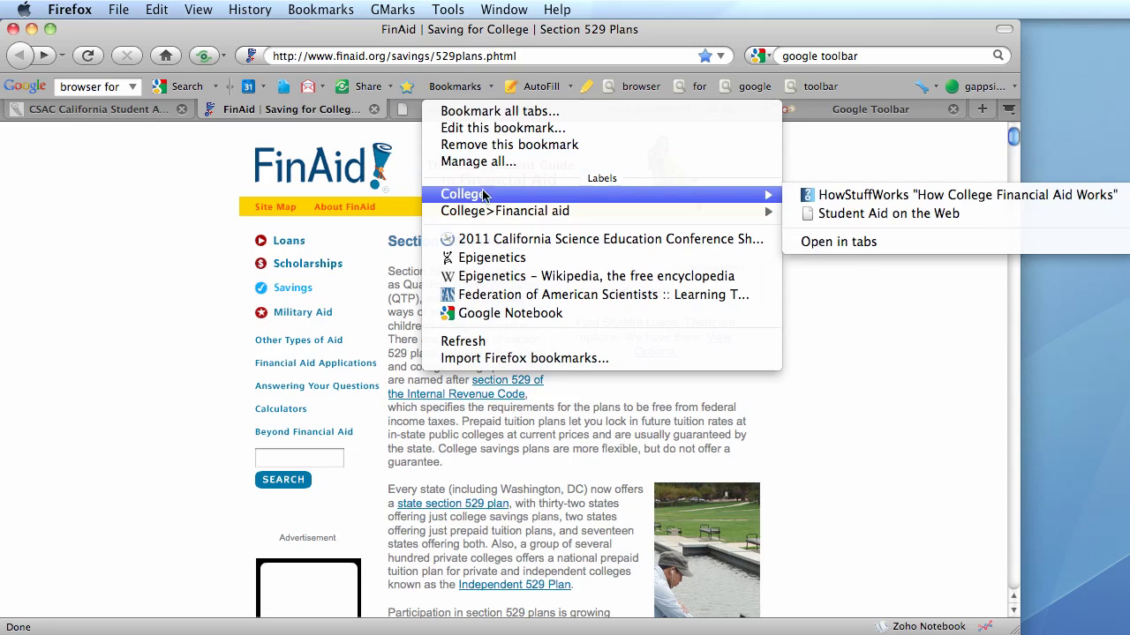
Open the FinAid bookmark under the College>Financial aid toolbar label and view the GMarks bookmark list.
mouse_move(479, 212)
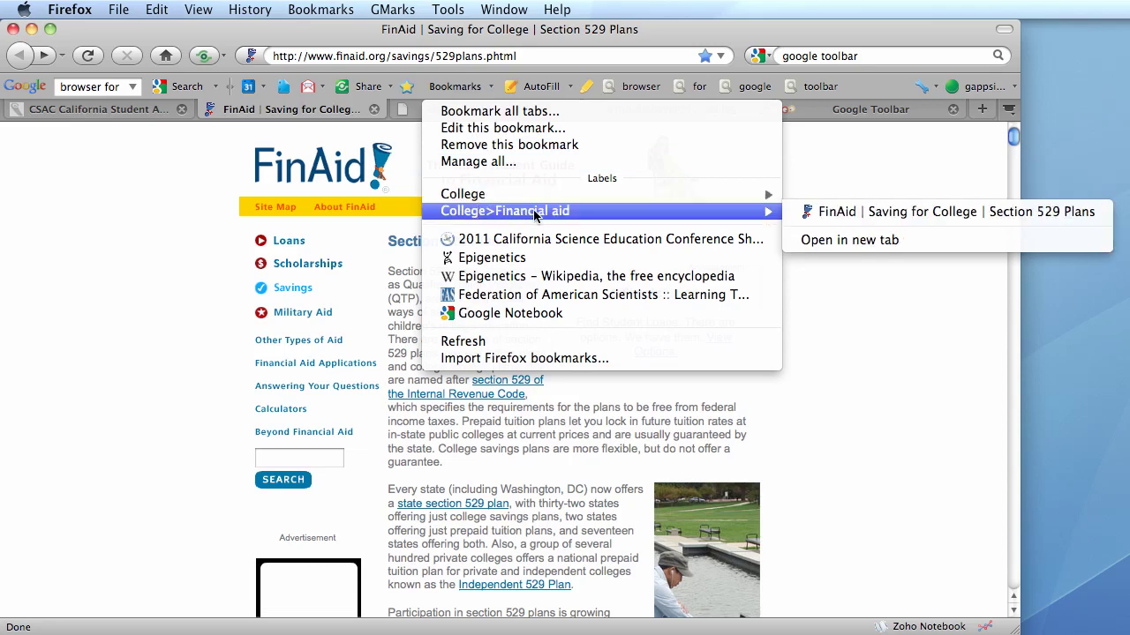
left_click(845, 213)
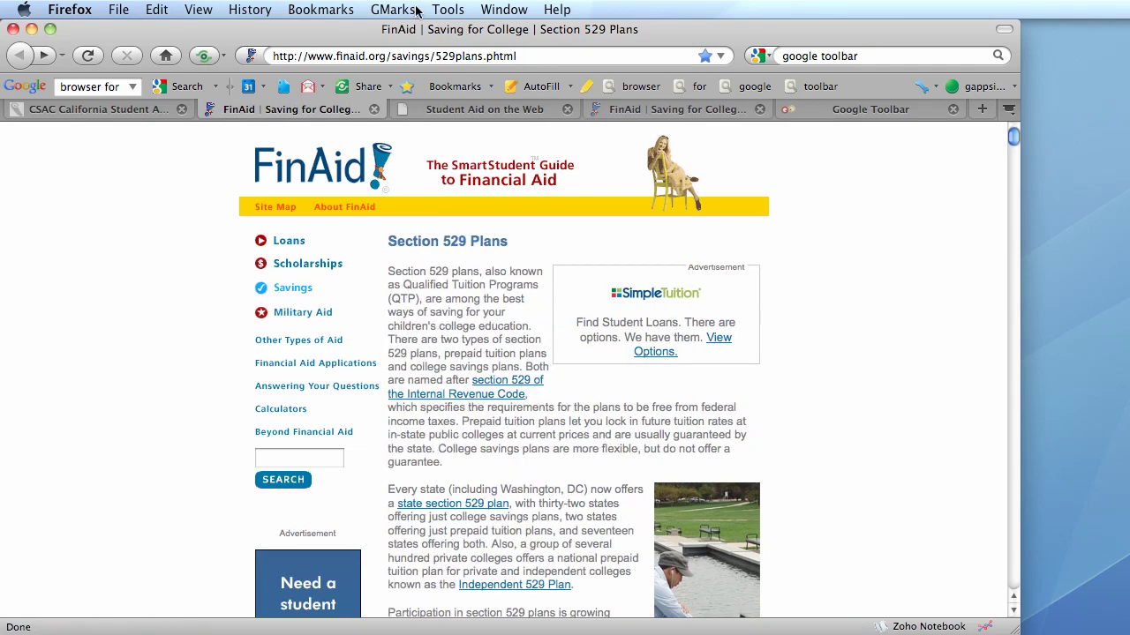
left_click(392, 10)
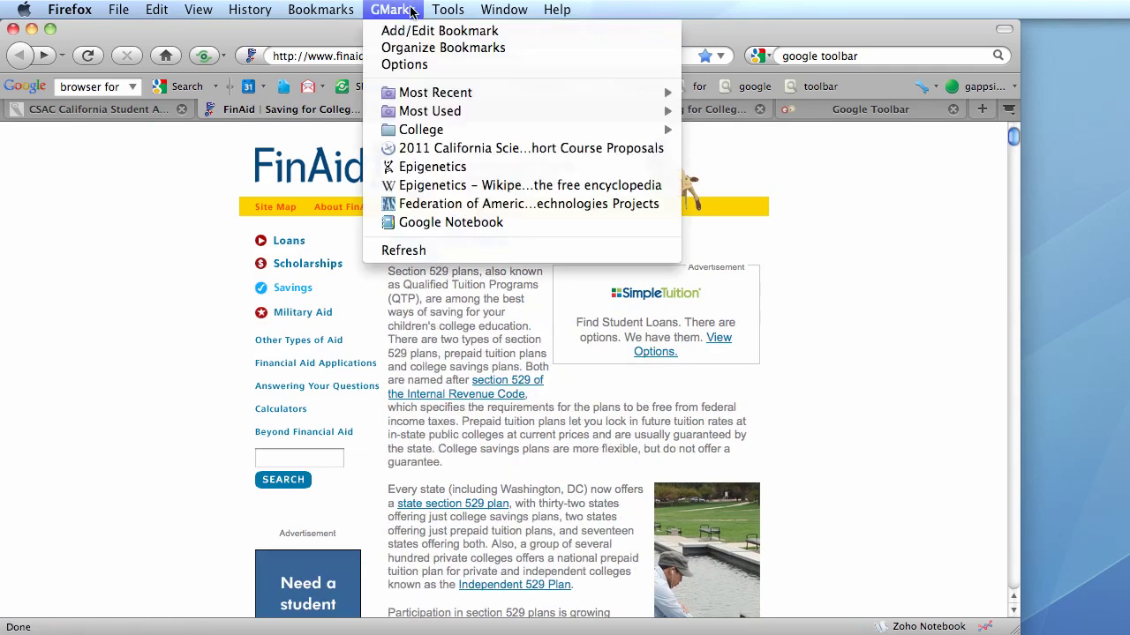
left_click(410, 10)
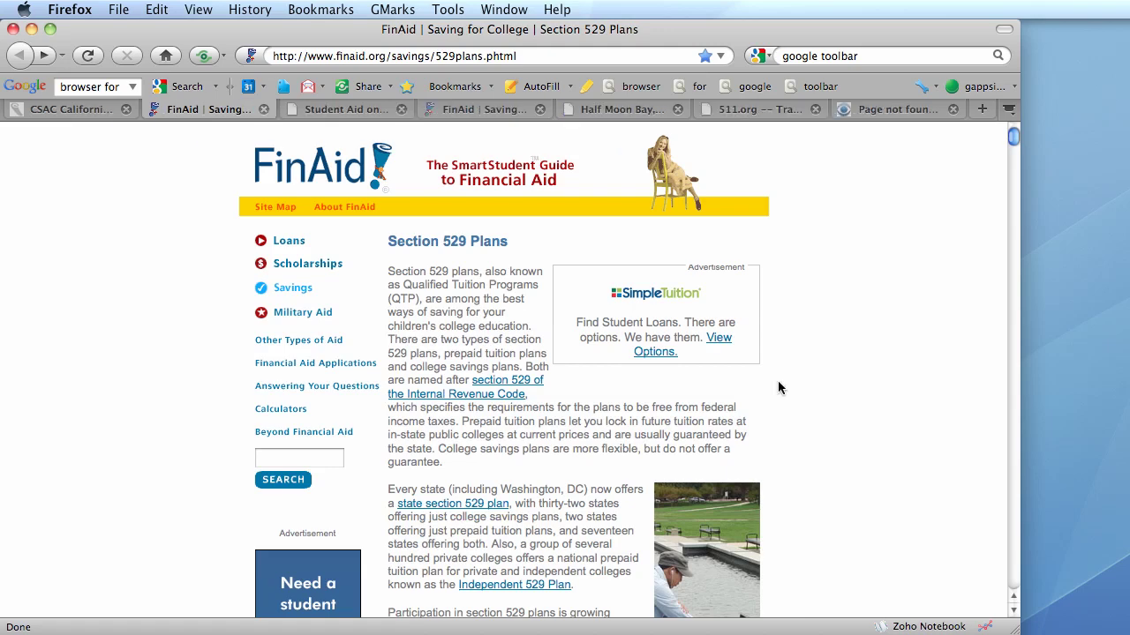
Close the CSAC, Student Aid on the Web and both FinAid tabs, keeping the Half Moon Bay, 511.org and CBS San Francisco tabs.
left_click(263, 109)
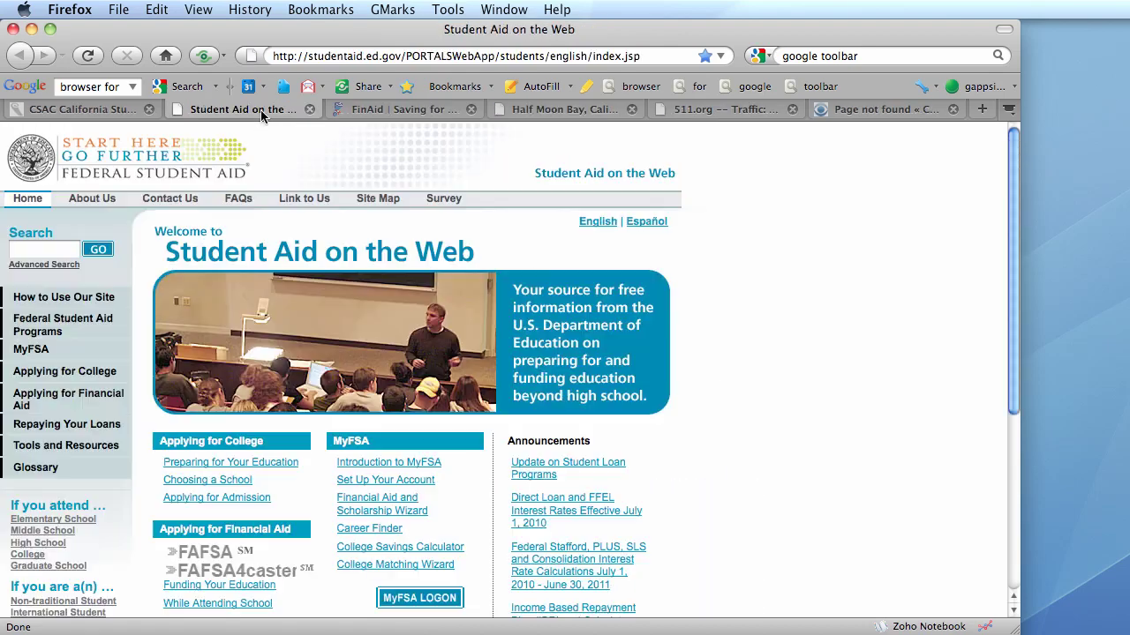
left_click(150, 109)
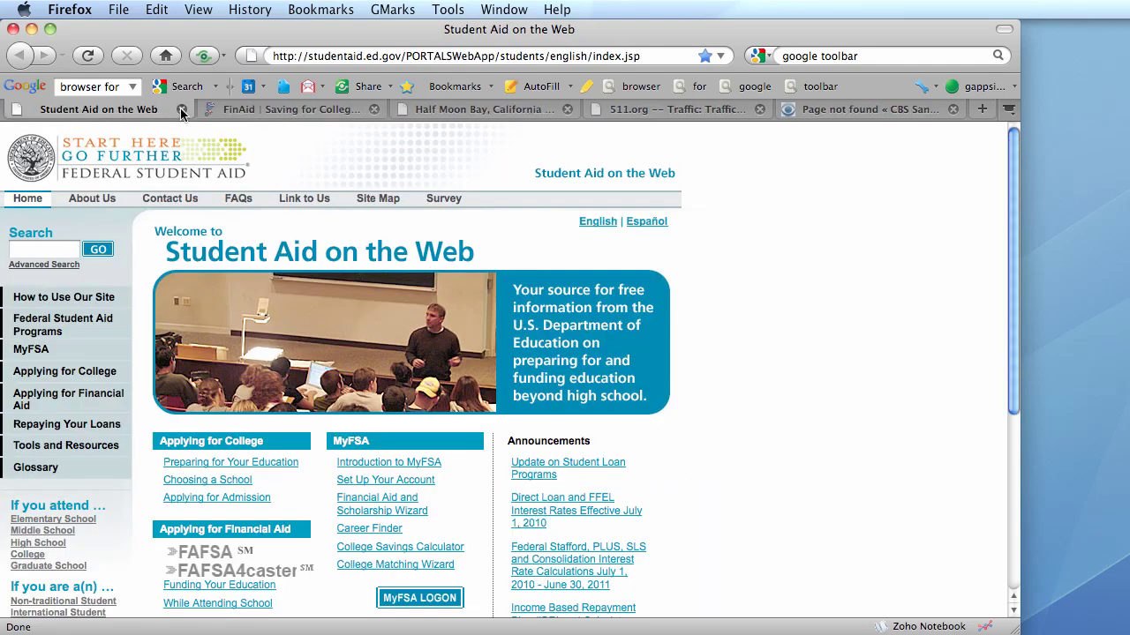
left_click(181, 109)
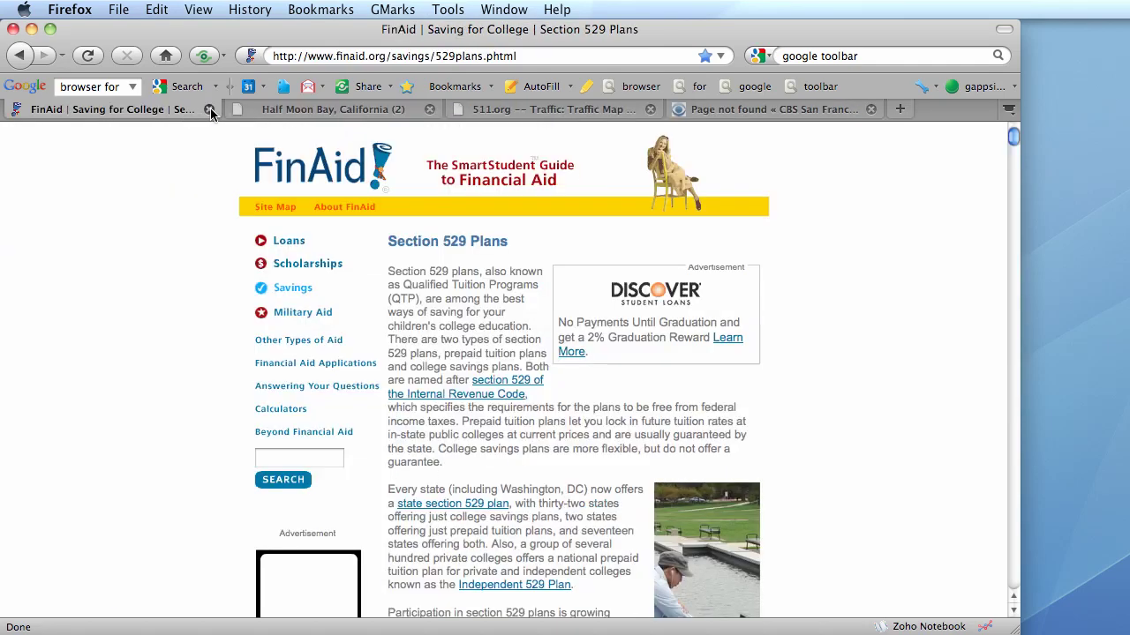
left_click(209, 110)
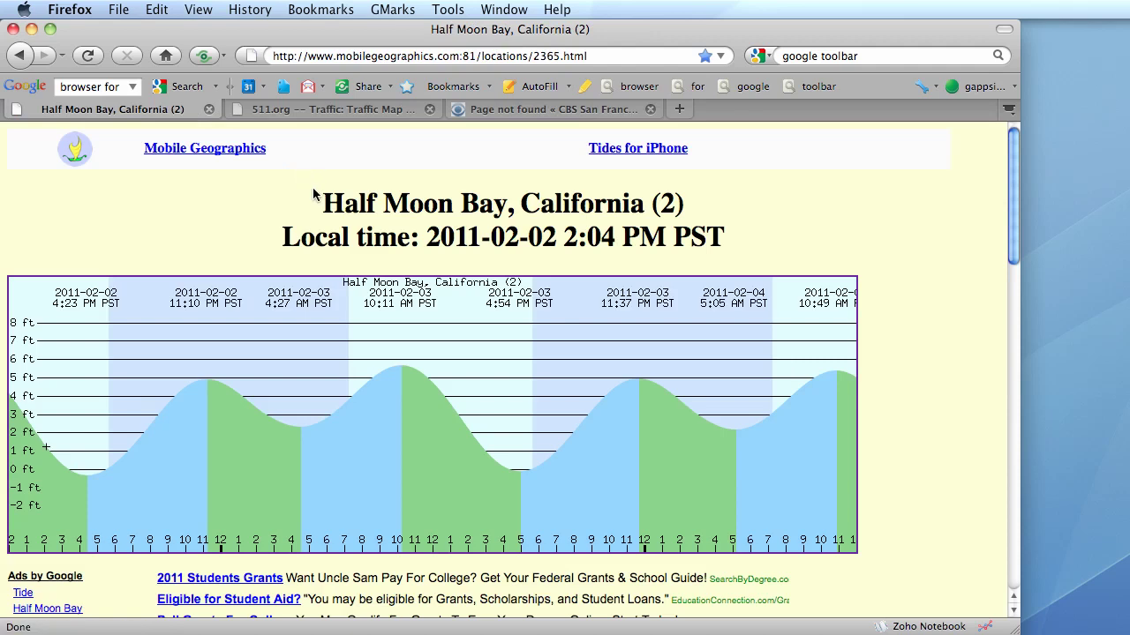
Bookmark all open tabs in the Google Toolbar bookmarks under the label "Local weather".
left_click(487, 88)
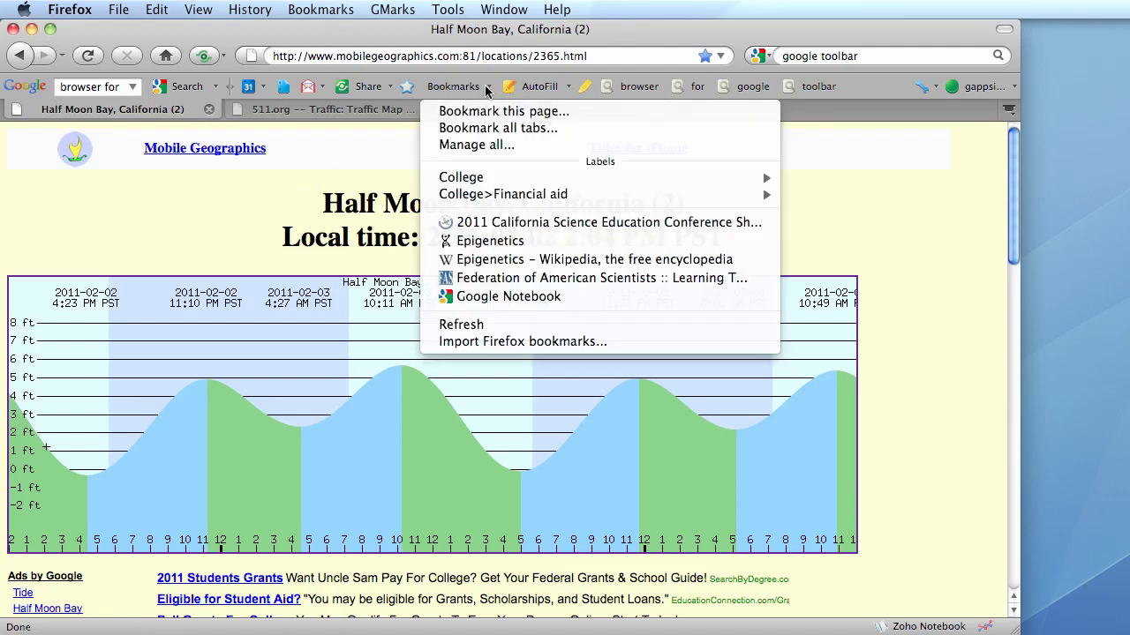
left_click(491, 129)
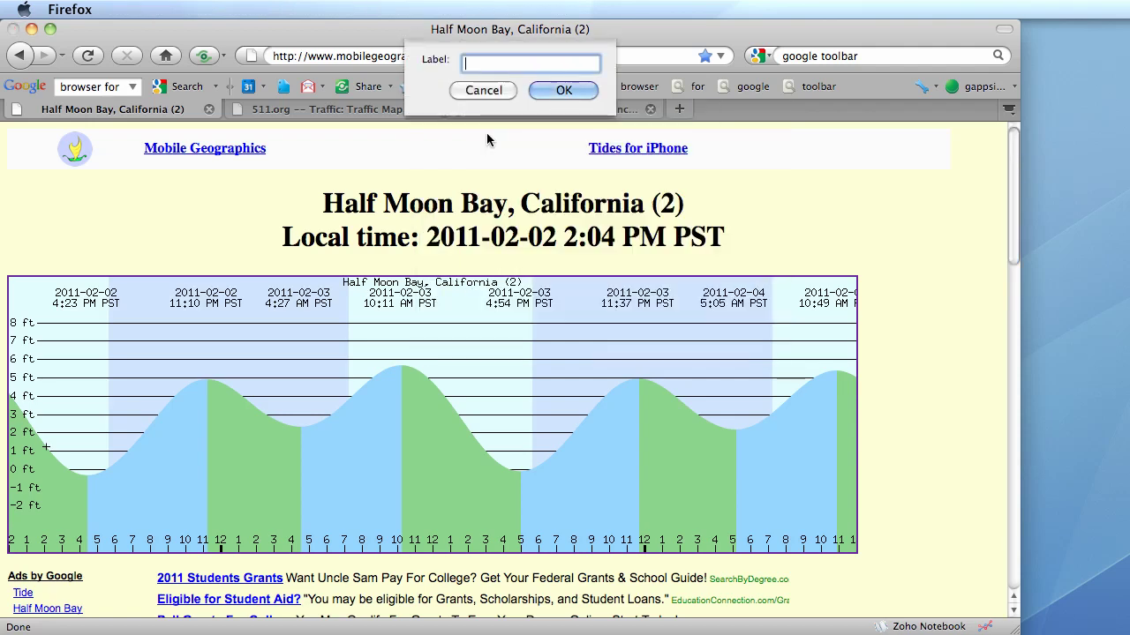
type("Local weather")
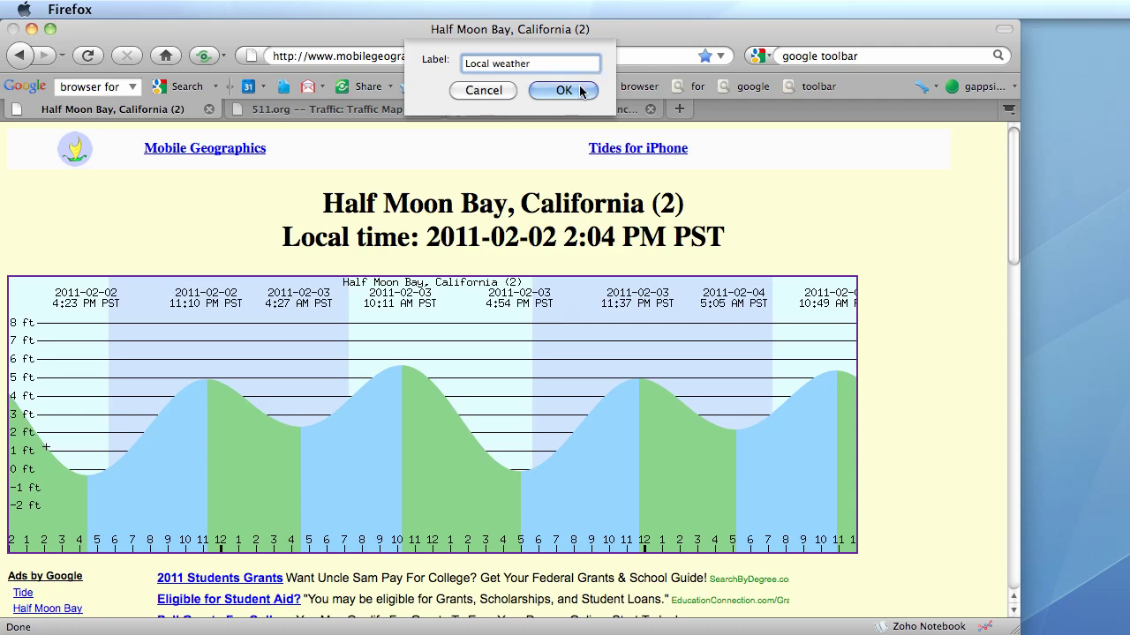
left_click(563, 90)
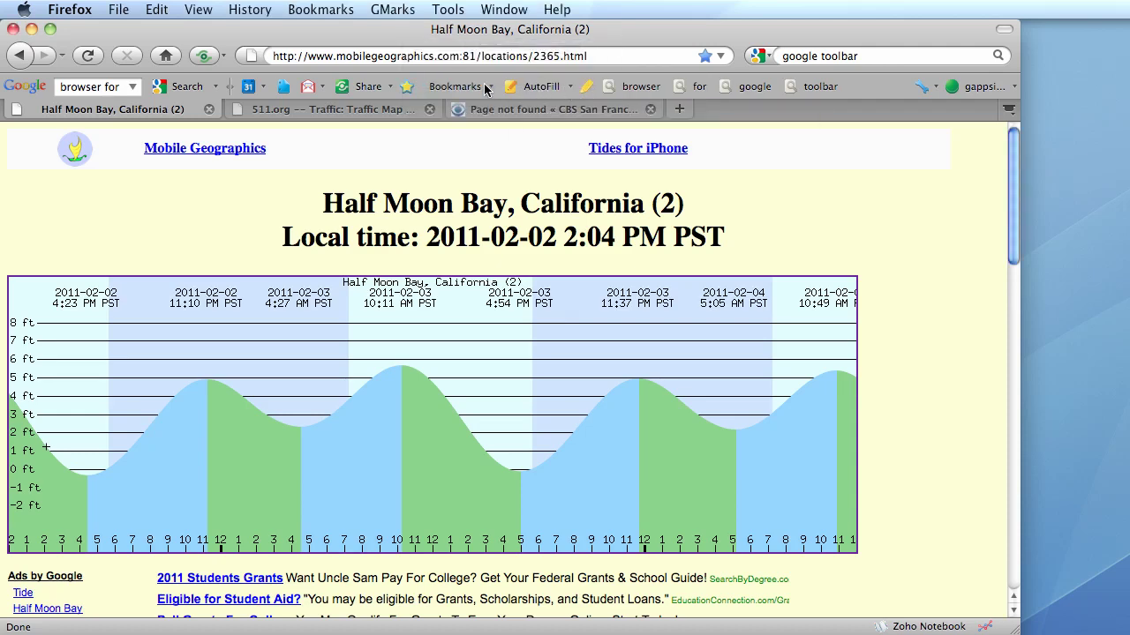
Display the bookmarks stored under the Local weather label in the Google Toolbar bookmarks and close the list.
left_click(491, 87)
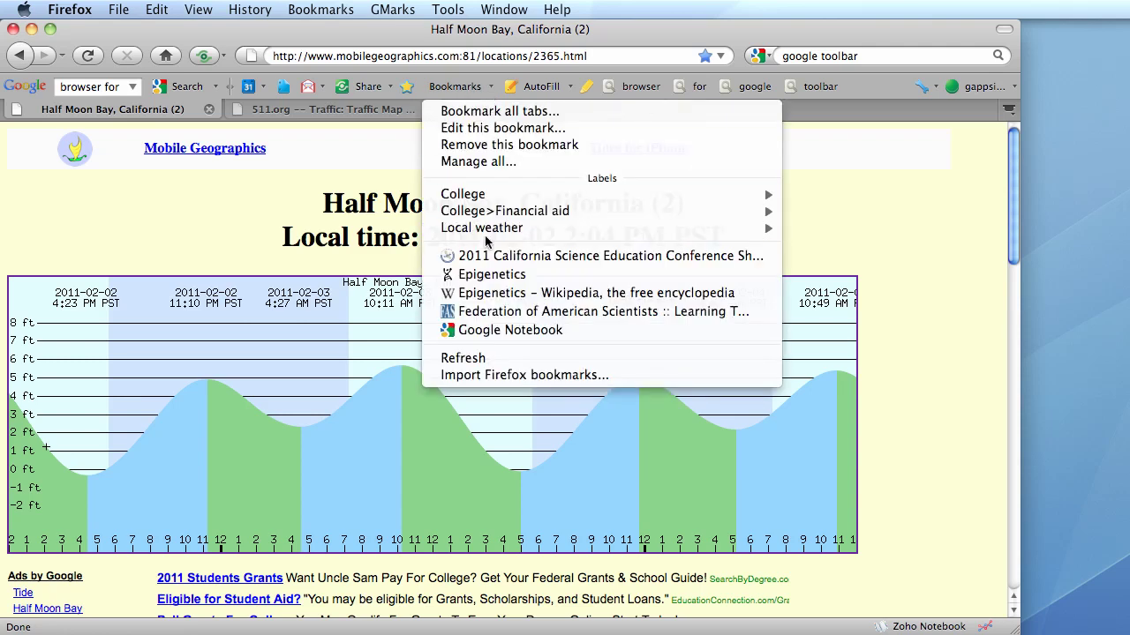
mouse_move(485, 239)
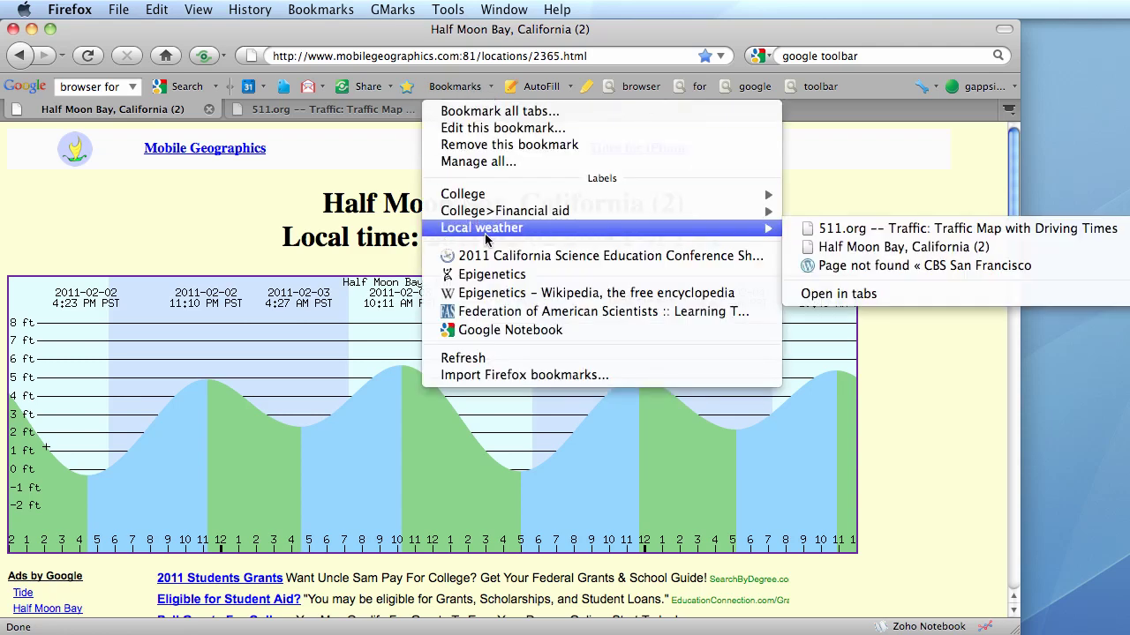
left_click(301, 201)
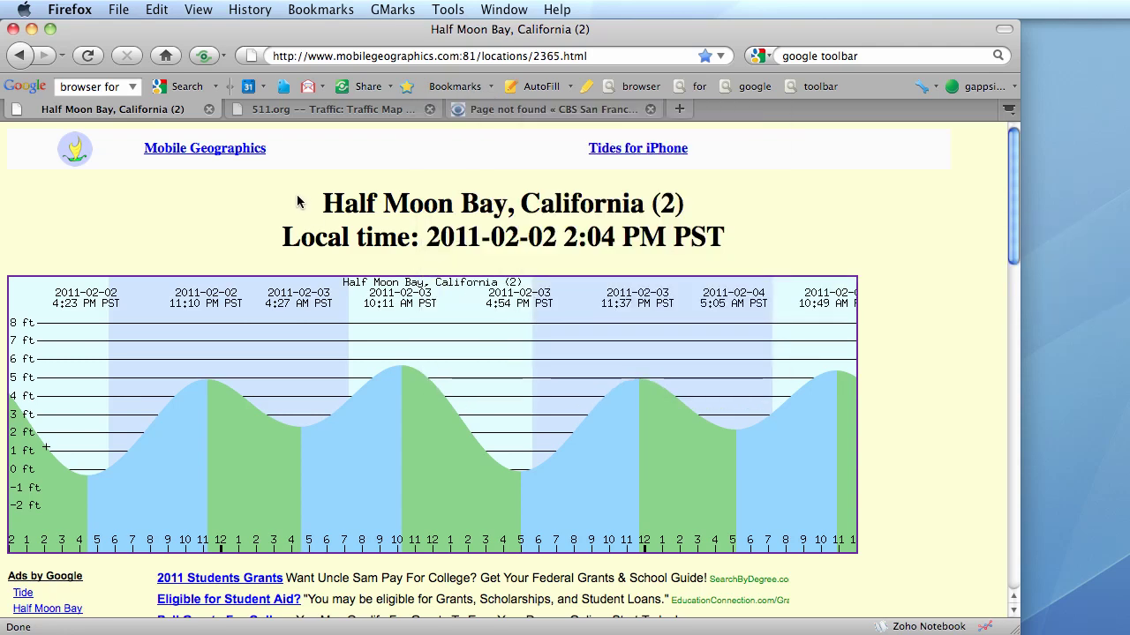